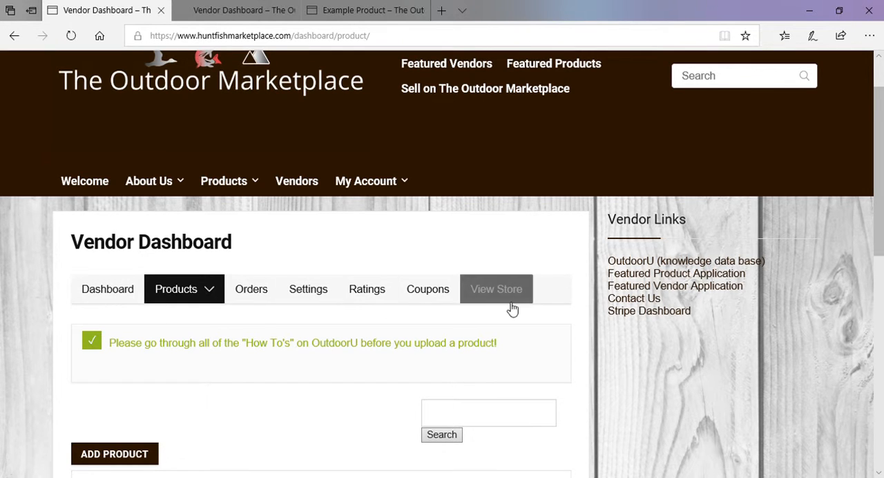
Go from the vendor dashboard's product list to the edit form of Example Product
{"action": "left_click", "coordinate": [178, 290]}
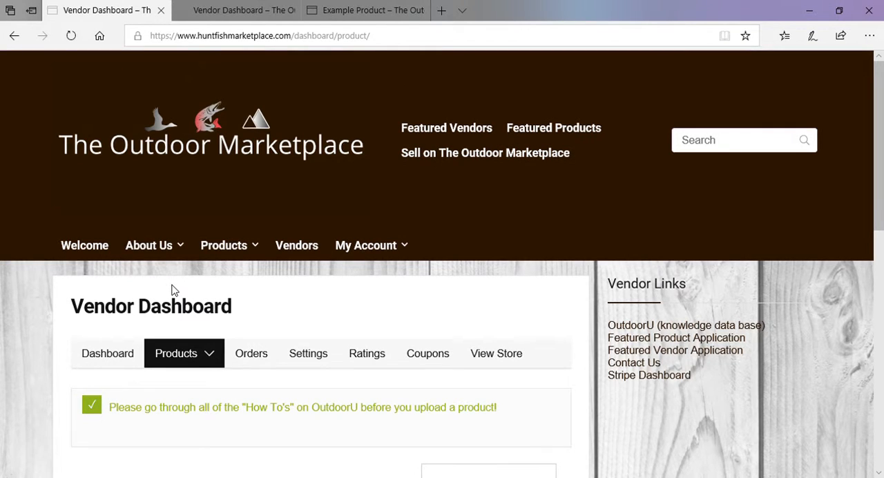
{"action": "scroll", "coordinate": [177, 288], "scroll_direction": "down", "scroll_amount": 1}
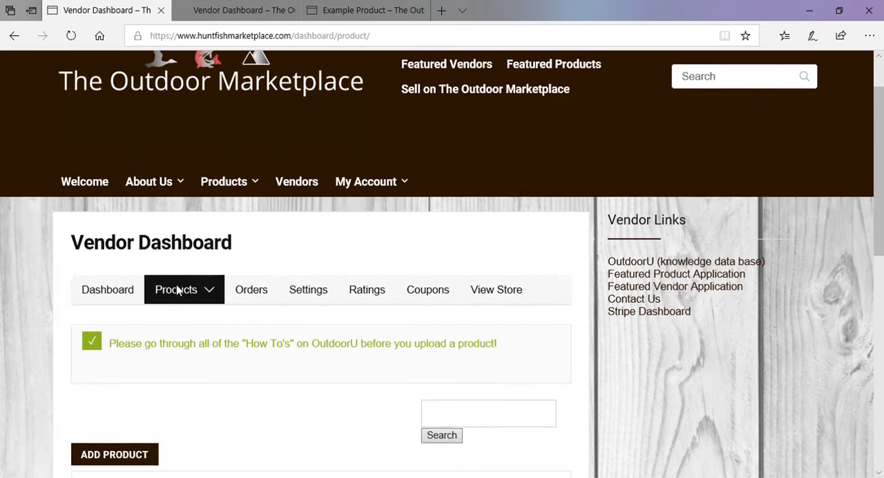
{"action": "left_click", "coordinate": [142, 457]}
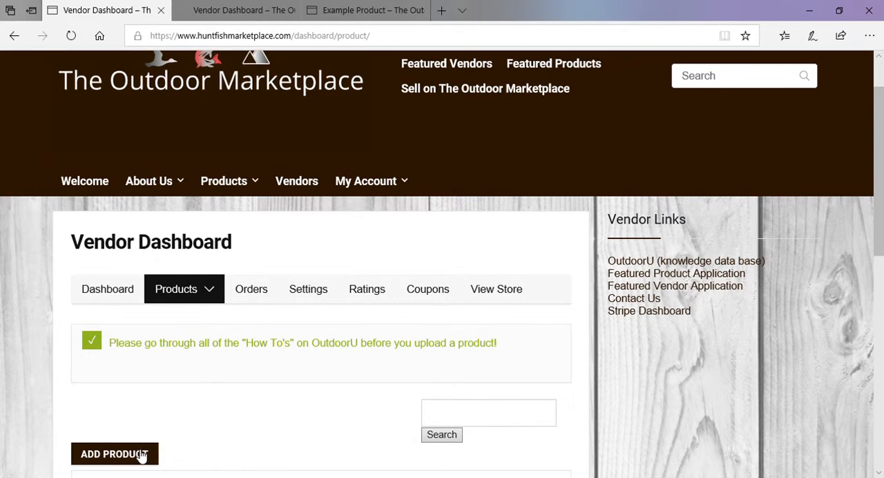
{"action": "left_click", "coordinate": [237, 10]}
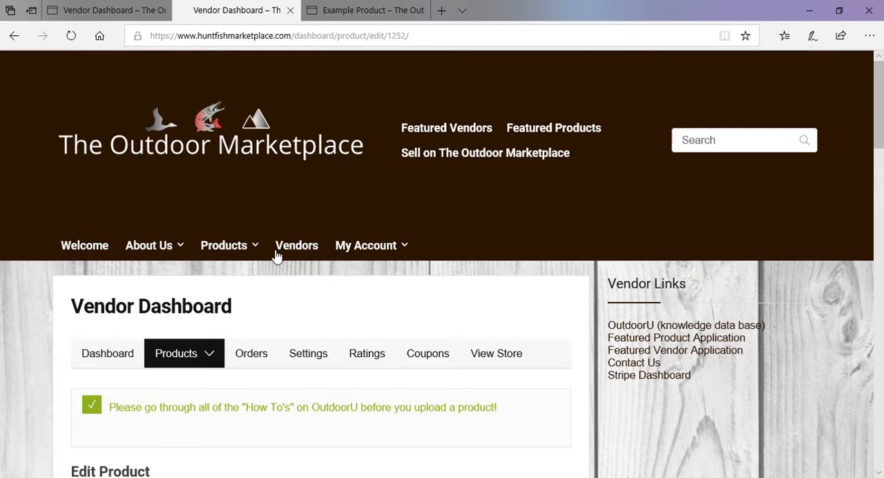
Review the product name and descriptions, and look through the available categories and the Tags field
{"action": "scroll", "coordinate": [275, 256], "scroll_direction": "down", "scroll_amount": 6}
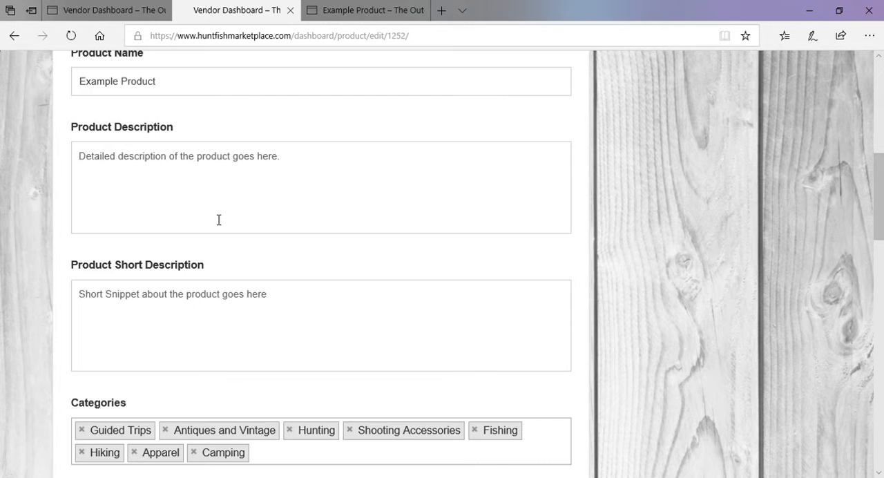
{"action": "scroll", "coordinate": [206, 221], "scroll_direction": "down", "scroll_amount": 3}
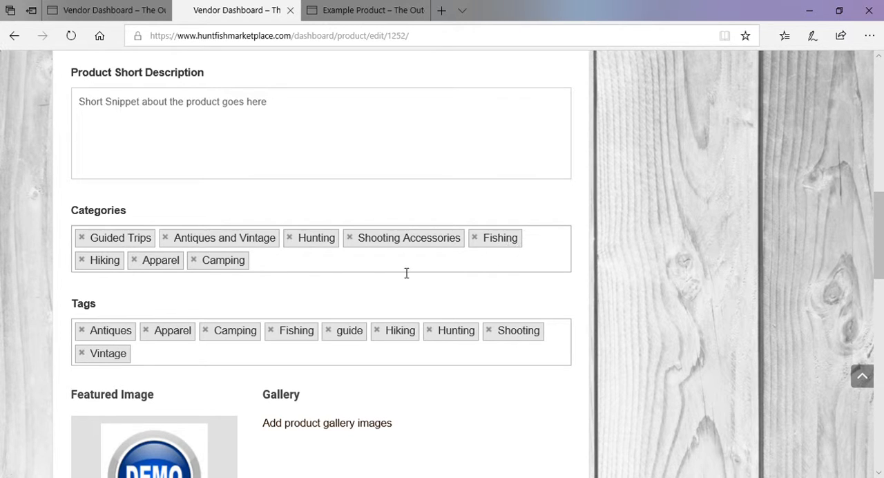
{"action": "left_click", "coordinate": [308, 268]}
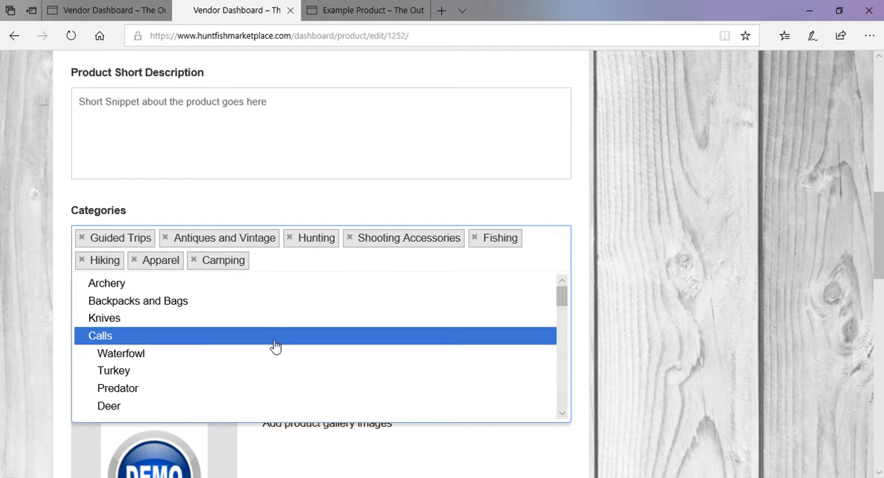
{"action": "scroll", "coordinate": [274, 346], "scroll_direction": "down", "scroll_amount": 2}
{"action": "scroll", "coordinate": [246, 352], "scroll_direction": "down", "scroll_amount": 3}
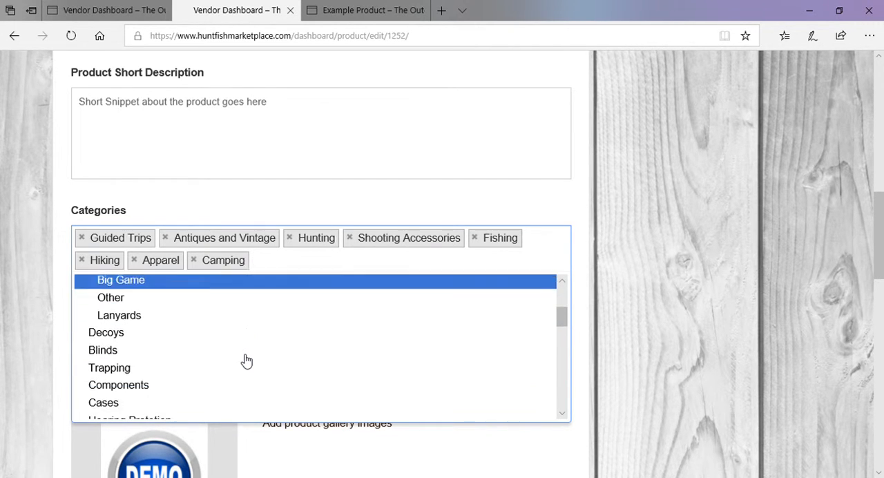
{"action": "scroll", "coordinate": [246, 353], "scroll_direction": "down", "scroll_amount": 2}
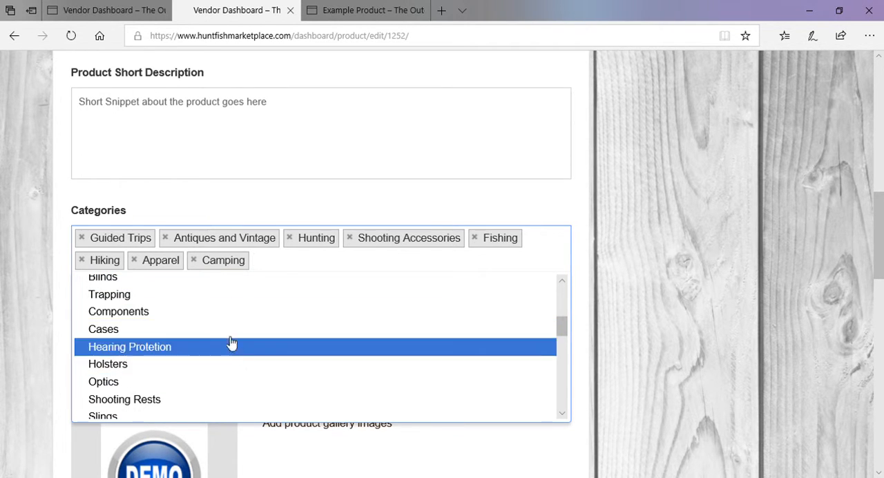
{"action": "left_click", "coordinate": [618, 261]}
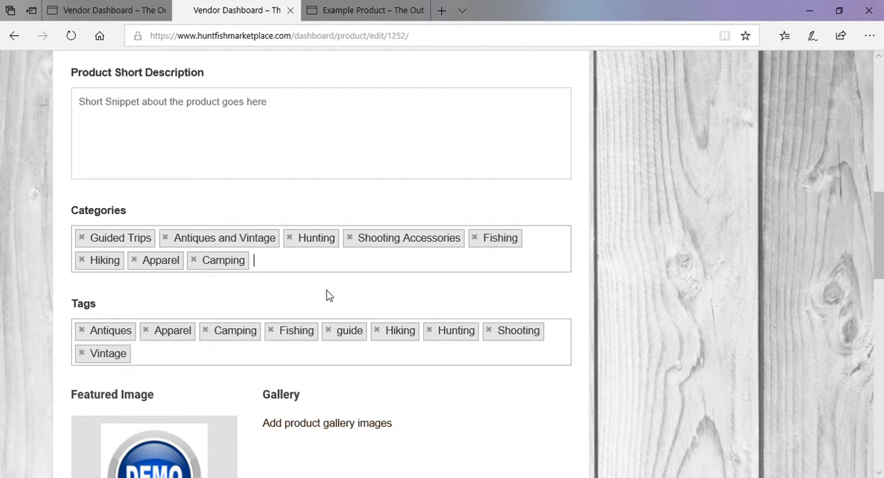
{"action": "left_click", "coordinate": [183, 360]}
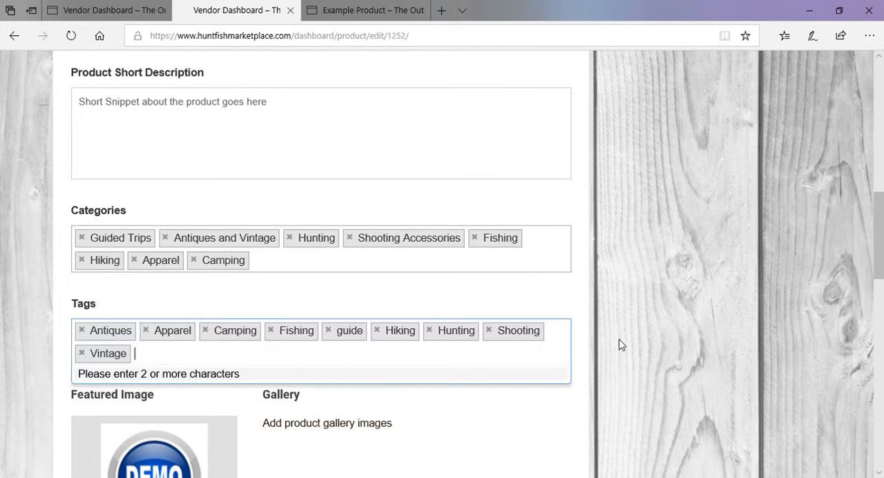
Remove the featured image and set bluedemobutton.jpg from the media library as the product's feature image
{"action": "scroll", "coordinate": [620, 345], "scroll_direction": "down", "scroll_amount": 5}
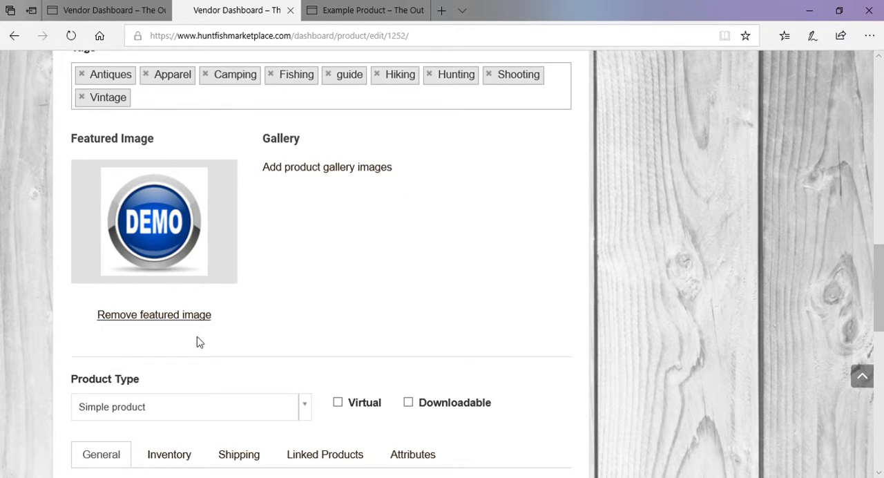
{"action": "left_click", "coordinate": [189, 315]}
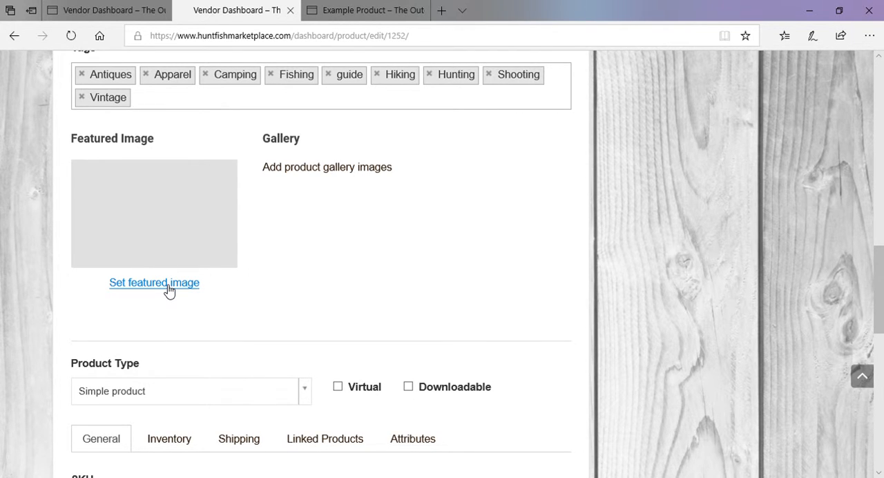
{"action": "left_click", "coordinate": [168, 285]}
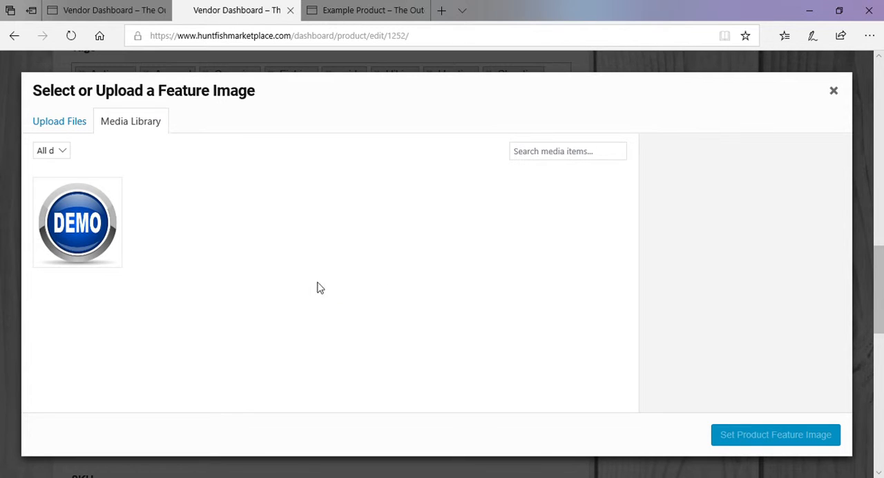
{"action": "left_click", "coordinate": [85, 235]}
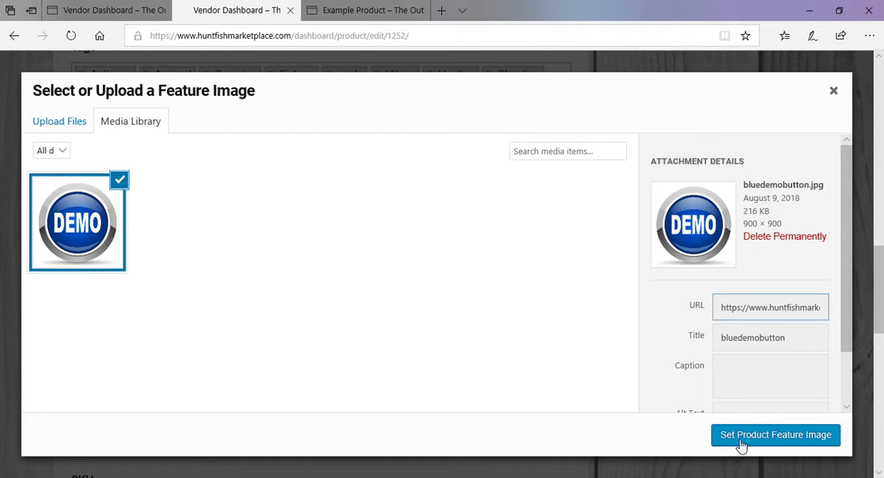
{"action": "left_click", "coordinate": [74, 132]}
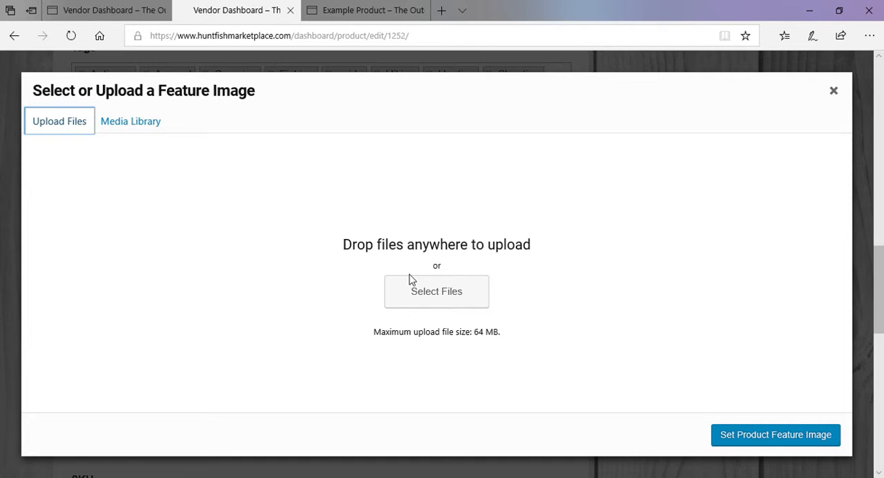
{"action": "left_click", "coordinate": [128, 123]}
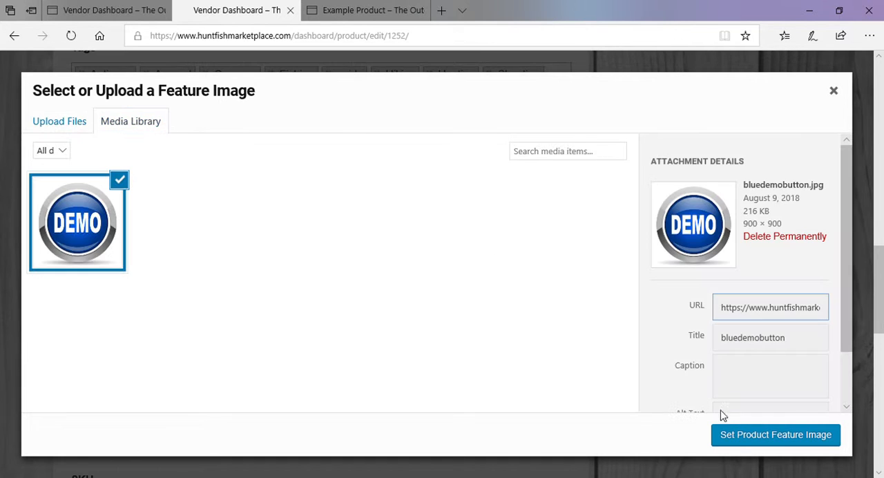
{"action": "left_click", "coordinate": [741, 439]}
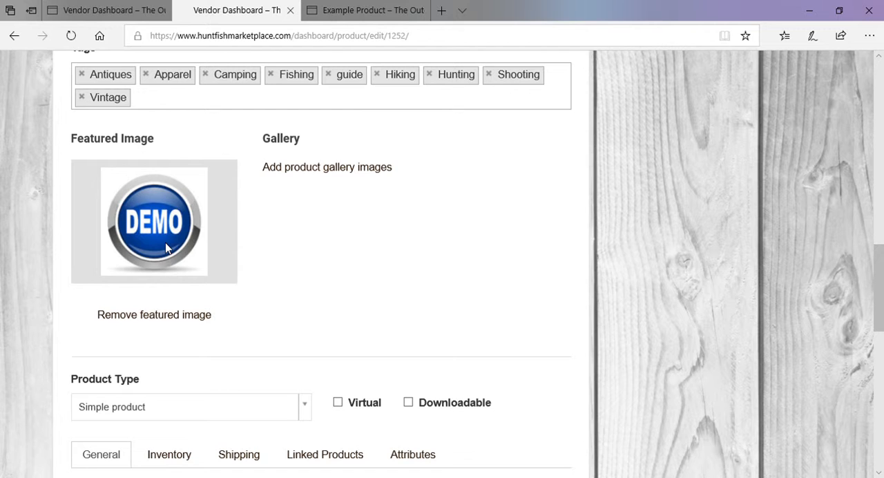
Schedule the product's sale price from 2018-09-29 to 2018-10-02
{"action": "scroll", "coordinate": [165, 243], "scroll_direction": "down", "scroll_amount": 3}
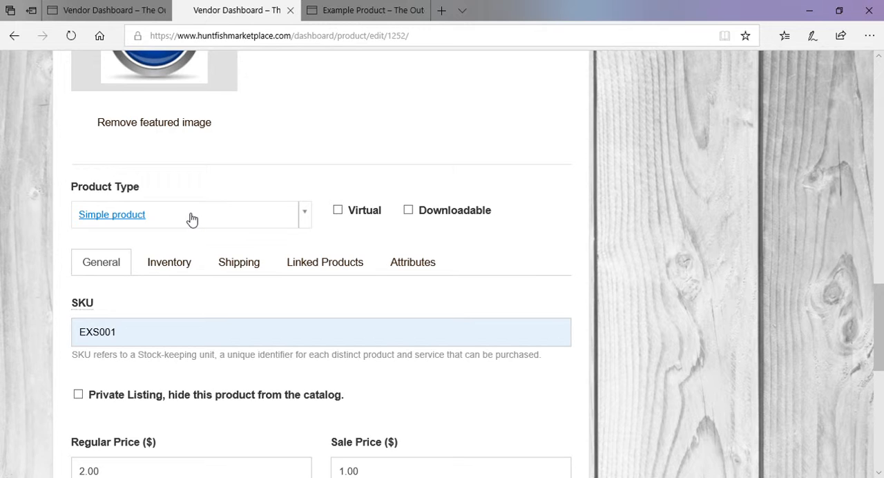
{"action": "scroll", "coordinate": [192, 220], "scroll_direction": "down", "scroll_amount": 2}
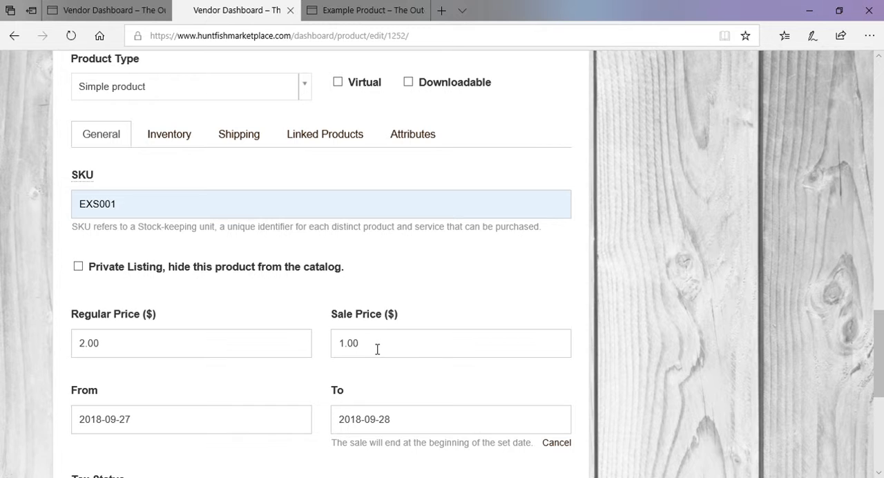
{"action": "left_click", "coordinate": [557, 443]}
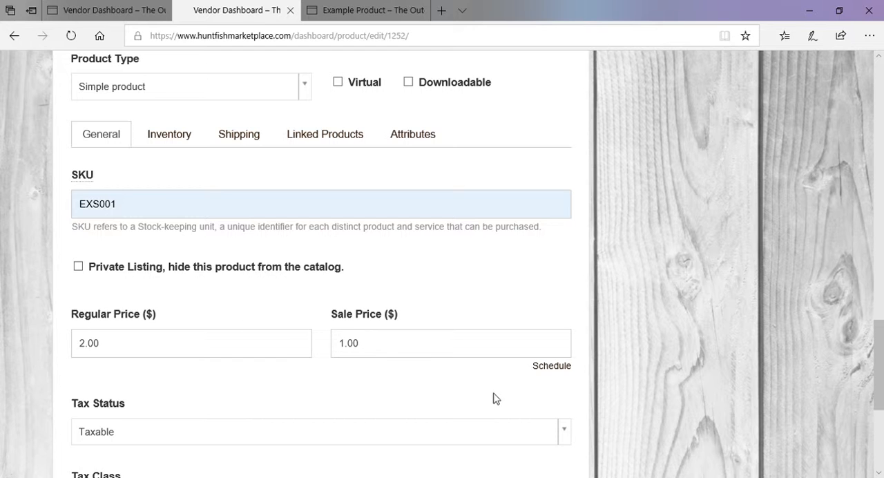
{"action": "left_click", "coordinate": [556, 366]}
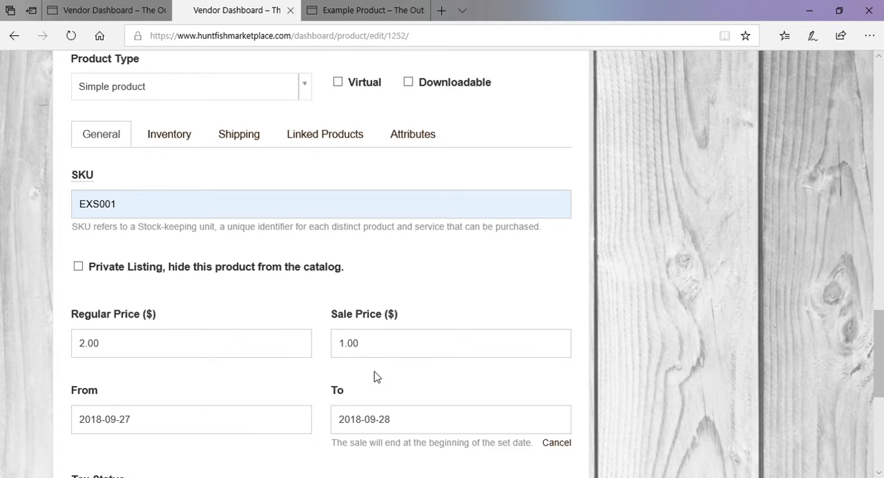
{"action": "scroll", "coordinate": [373, 376], "scroll_direction": "down", "scroll_amount": 1}
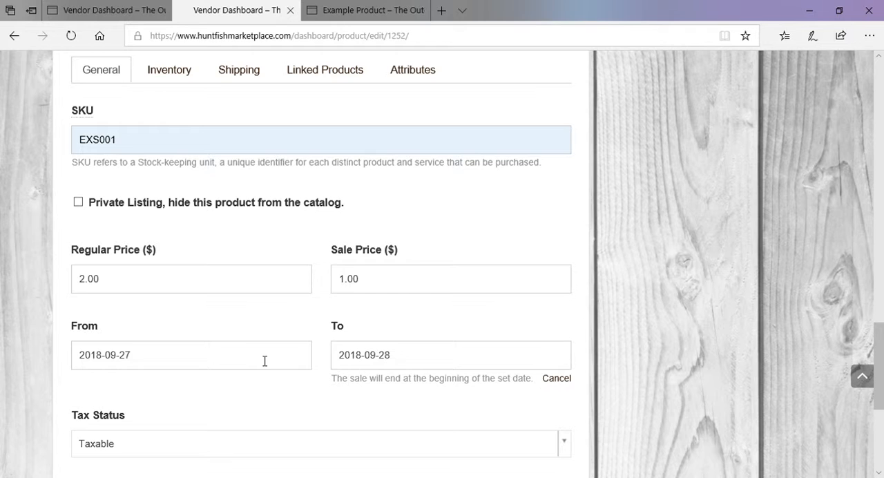
{"action": "left_click", "coordinate": [264, 361]}
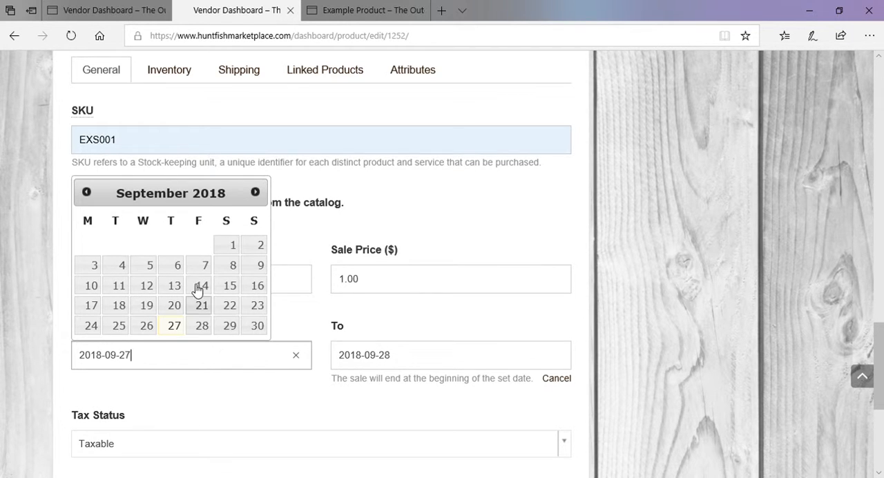
{"action": "left_click", "coordinate": [230, 326]}
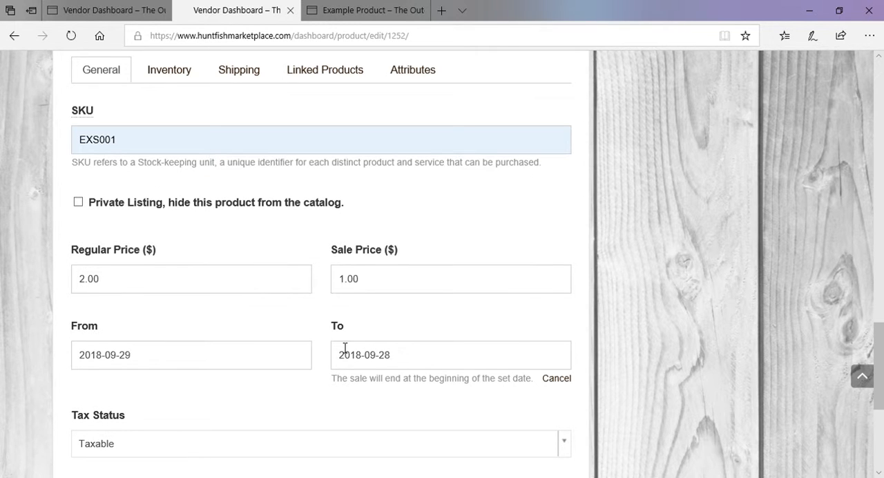
{"action": "left_click", "coordinate": [346, 349]}
{"action": "left_click", "coordinate": [515, 192]}
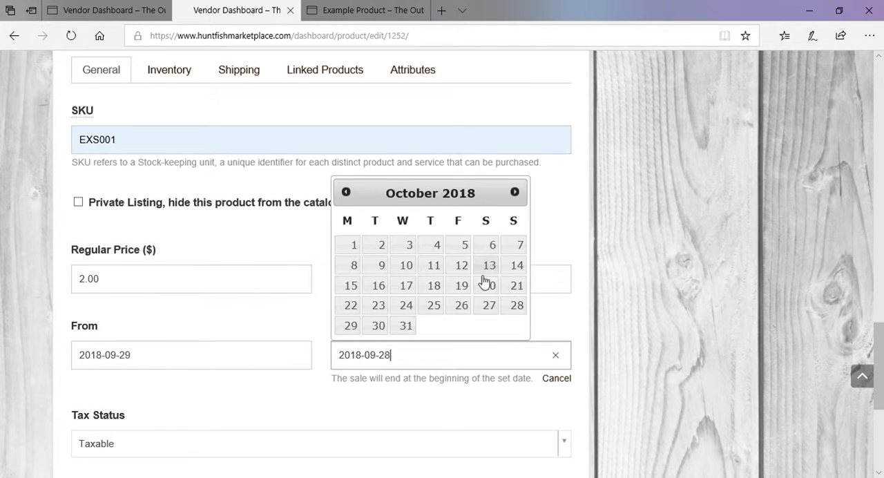
{"action": "left_click", "coordinate": [381, 245]}
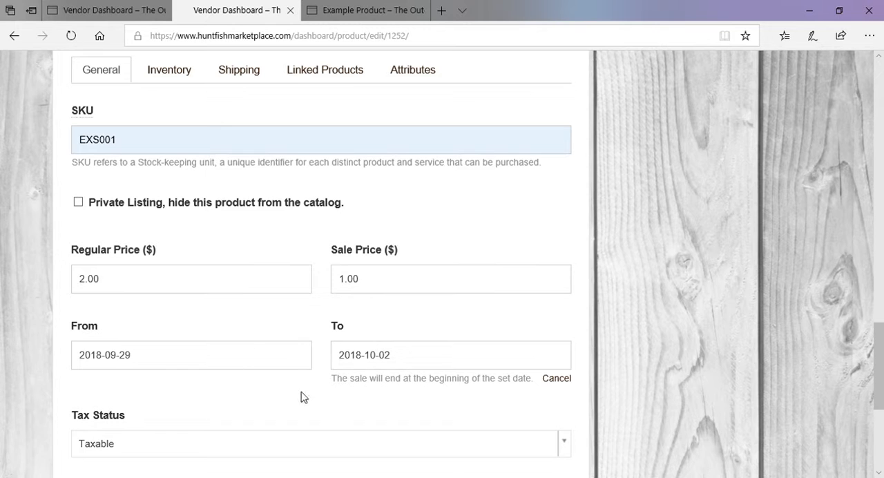
Cancel the sale price schedule and review the product's tax status and tax class
{"action": "left_click", "coordinate": [559, 382]}
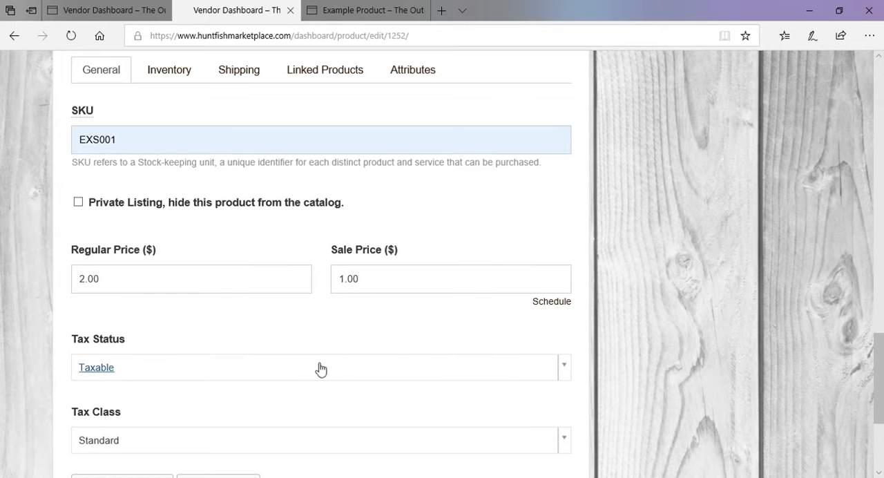
{"action": "scroll", "coordinate": [318, 367], "scroll_direction": "down", "scroll_amount": 1}
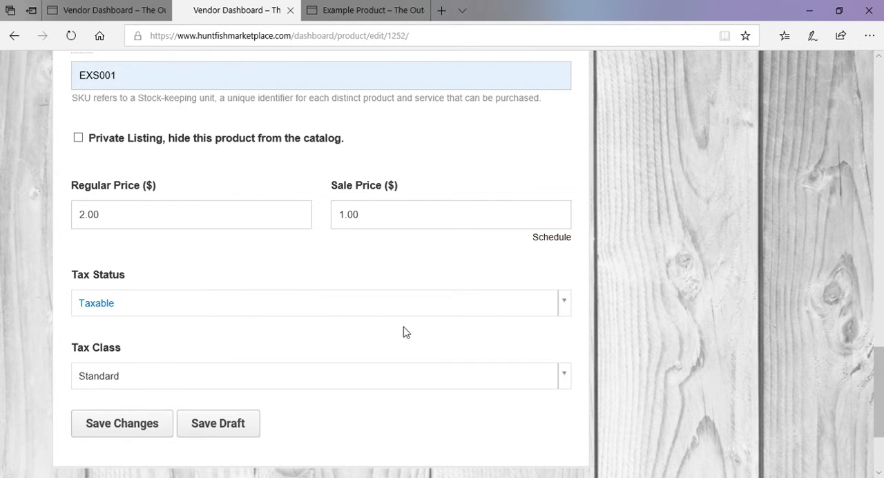
Open the inventory settings and check the Stock status choices with Manage stock temporarily turned off
{"action": "scroll", "coordinate": [407, 342], "scroll_direction": "up", "scroll_amount": 3}
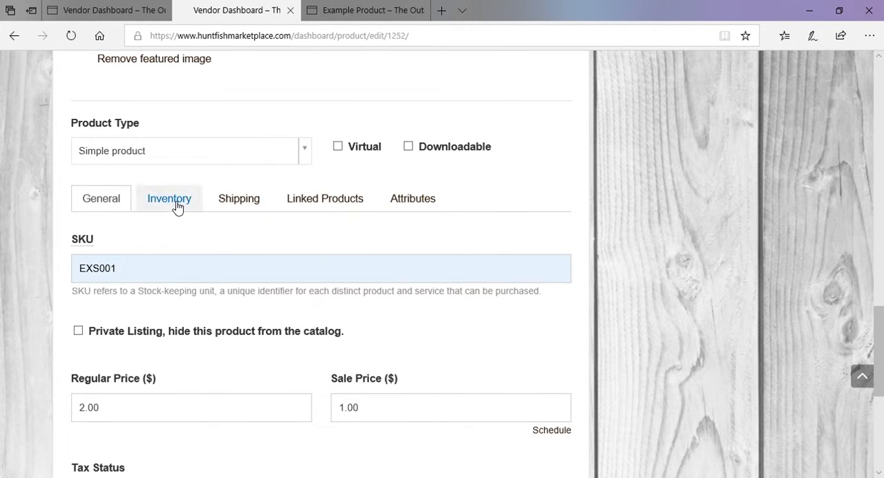
{"action": "left_click", "coordinate": [176, 206]}
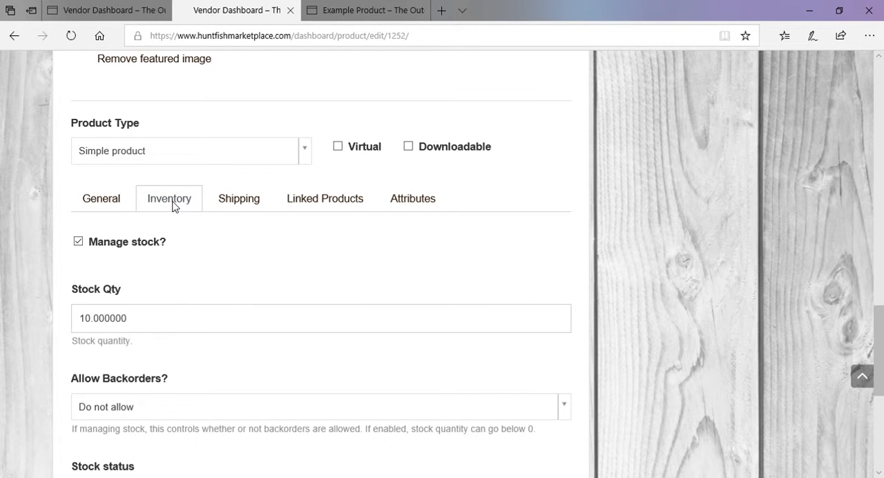
{"action": "left_click", "coordinate": [79, 242]}
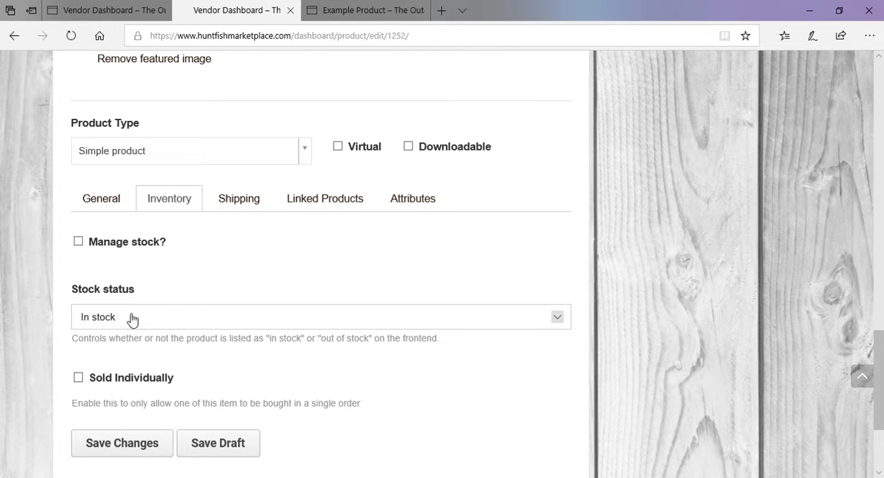
{"action": "left_click", "coordinate": [561, 320]}
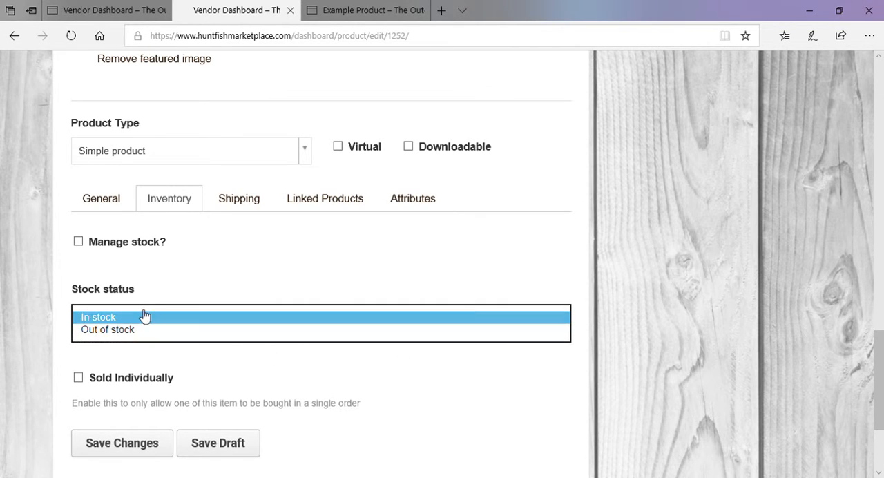
{"action": "left_click", "coordinate": [182, 292]}
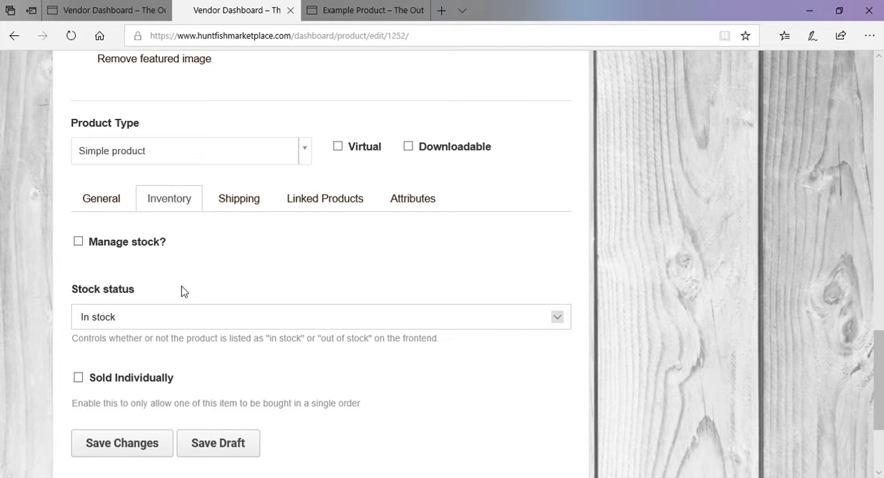
{"action": "left_click", "coordinate": [82, 244]}
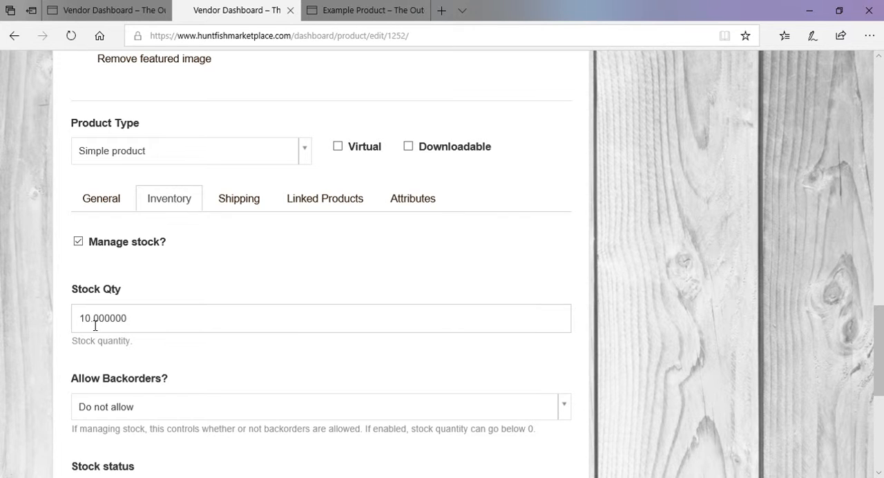
Switch the product's stock status to Out of stock and back to In stock, keeping Manage stock enabled
{"action": "left_click", "coordinate": [177, 319]}
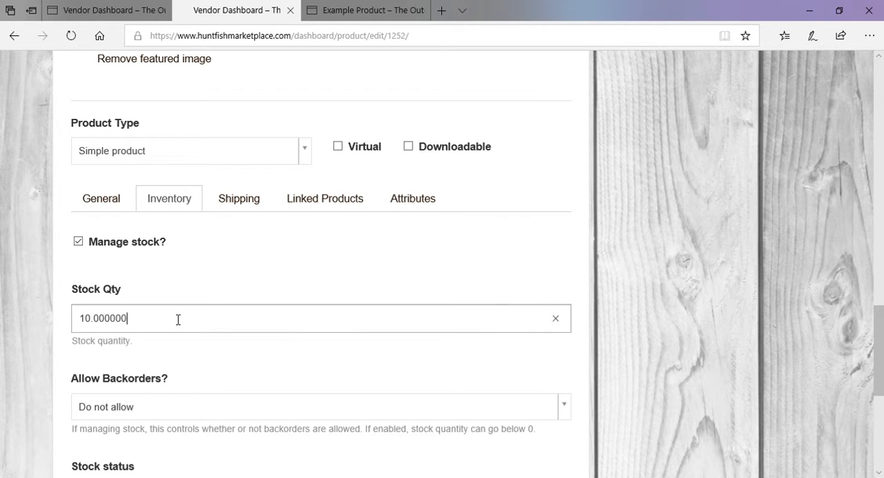
{"action": "left_click", "coordinate": [197, 360]}
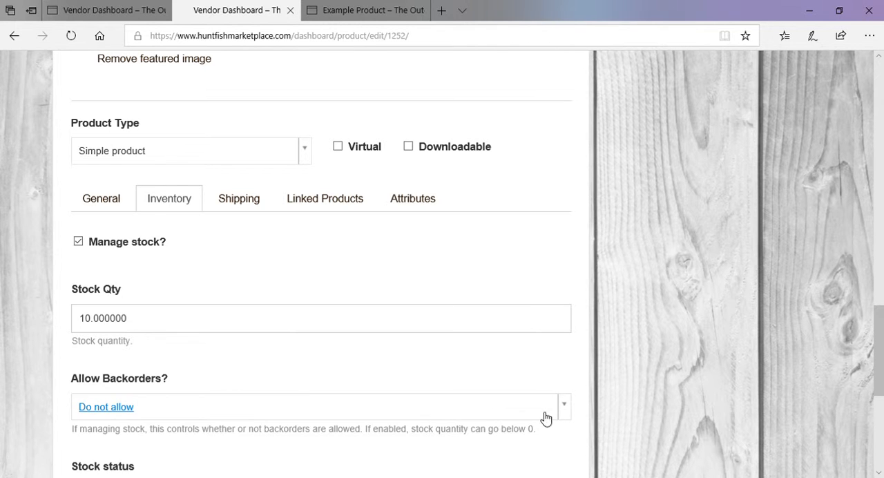
{"action": "scroll", "coordinate": [488, 361], "scroll_direction": "down", "scroll_amount": 2}
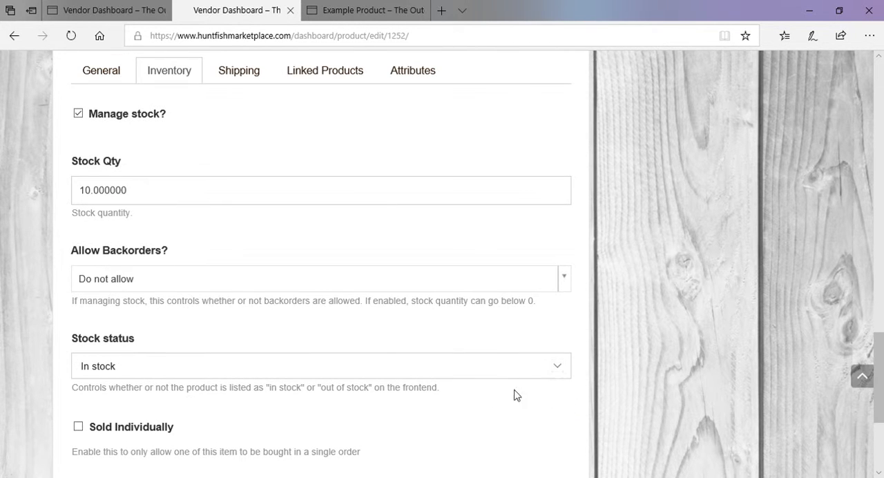
{"action": "left_click", "coordinate": [561, 371]}
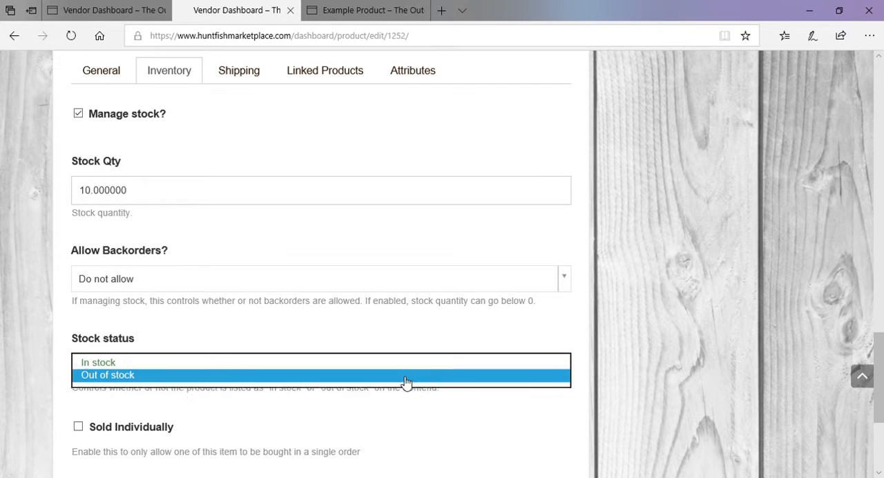
{"action": "left_click", "coordinate": [404, 380]}
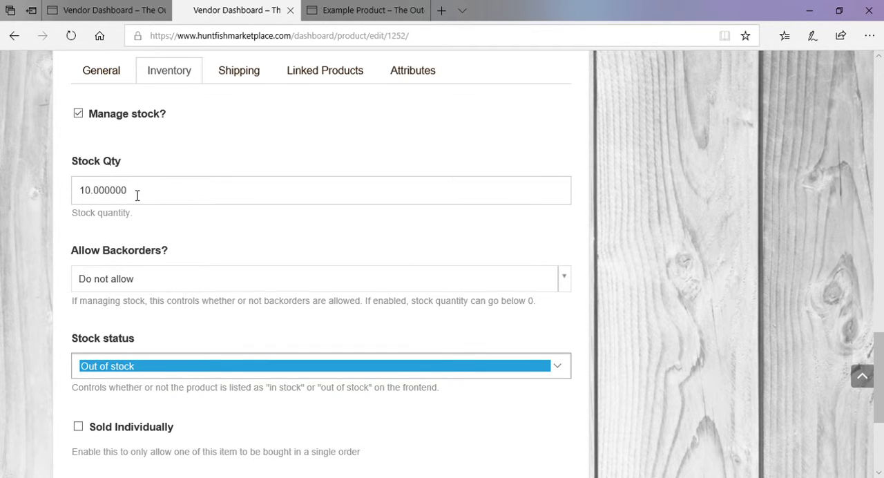
{"action": "left_click", "coordinate": [467, 368]}
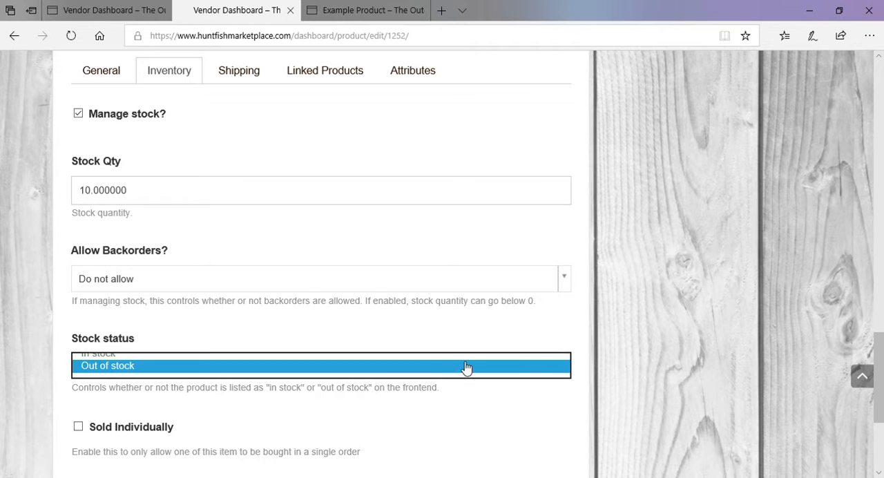
{"action": "left_click", "coordinate": [215, 358]}
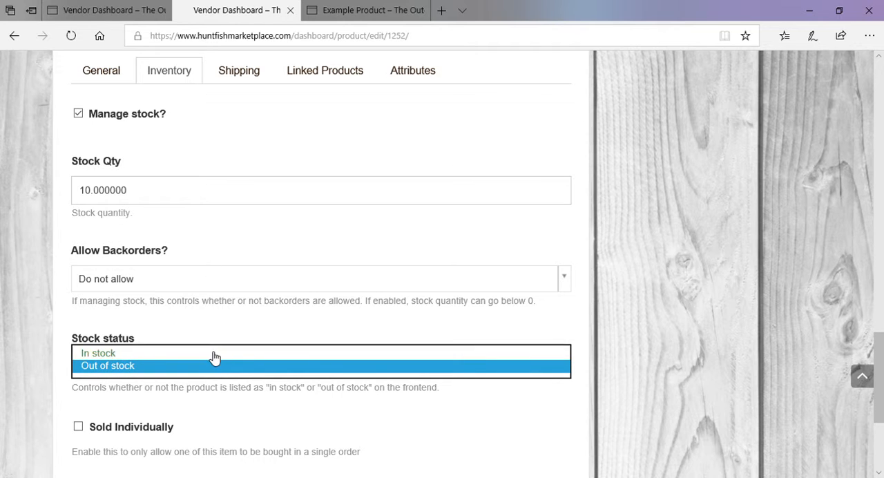
{"action": "left_click", "coordinate": [320, 373]}
{"action": "left_click", "coordinate": [101, 354]}
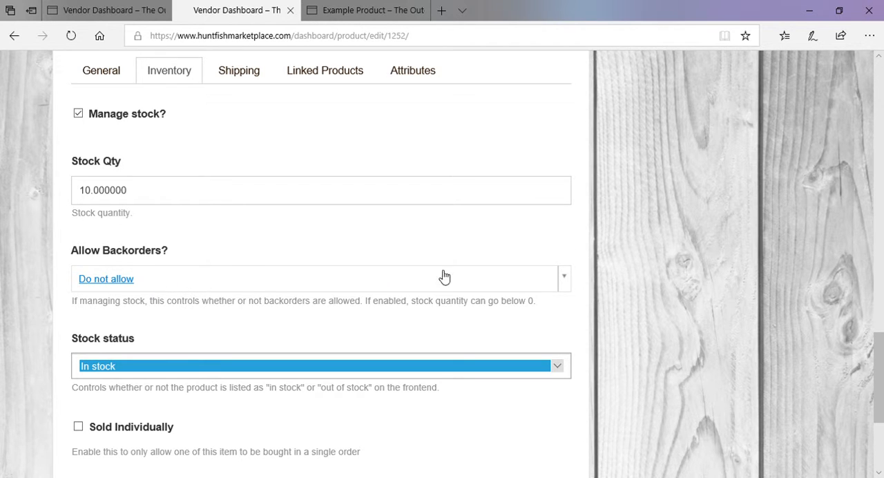
Try the backorder option "Allow, but notify customer" and return the setting to "Do not allow"
{"action": "left_click", "coordinate": [569, 283]}
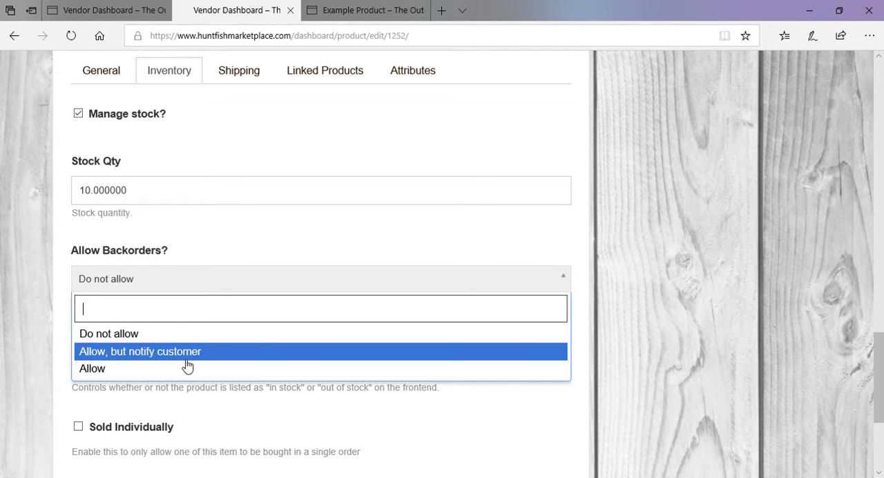
{"action": "left_click", "coordinate": [120, 355]}
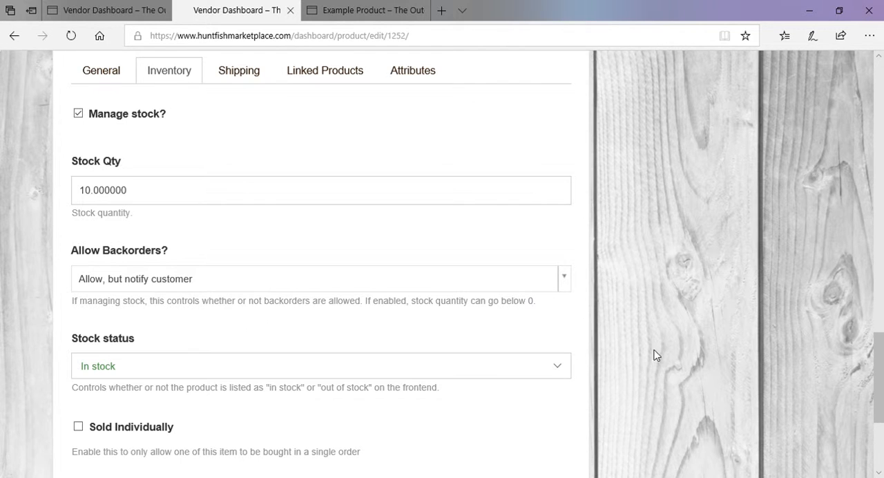
{"action": "left_click", "coordinate": [529, 284]}
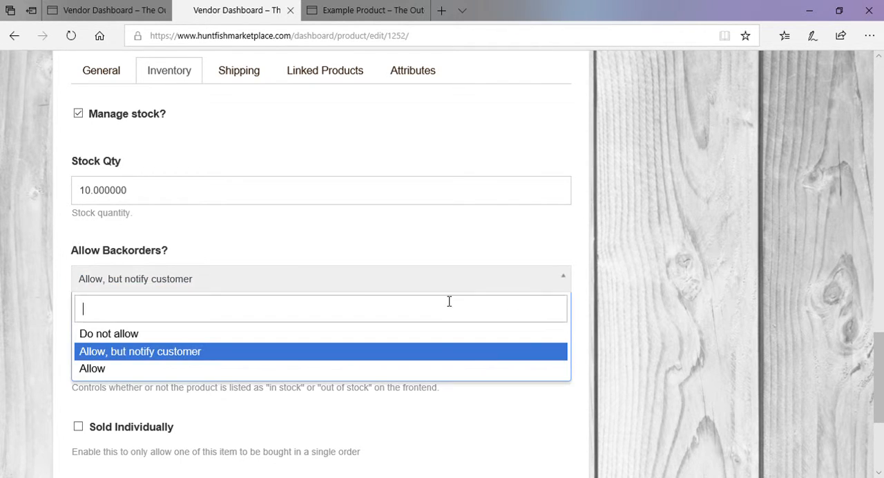
{"action": "left_click", "coordinate": [168, 339]}
{"action": "scroll", "coordinate": [280, 357], "scroll_direction": "down", "scroll_amount": 1}
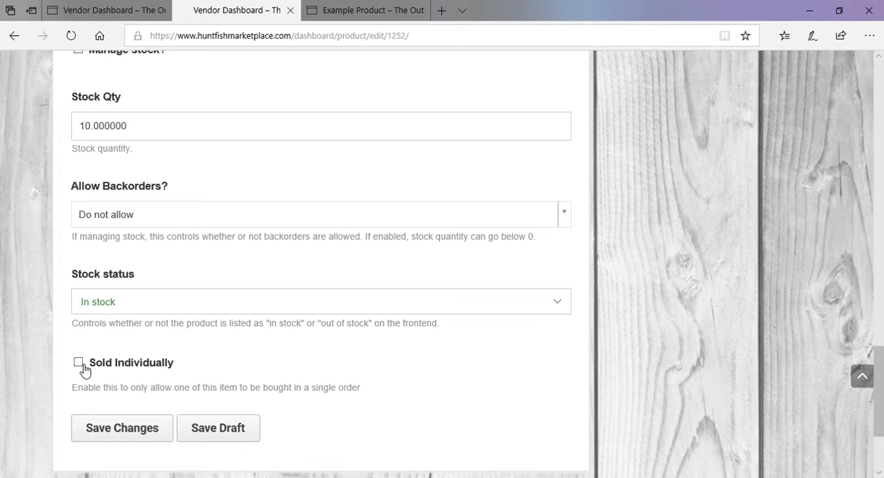
Open the product's shipping settings and clear and re-enter the national shipping fee as 12.00
{"action": "scroll", "coordinate": [237, 355], "scroll_direction": "up", "scroll_amount": 3}
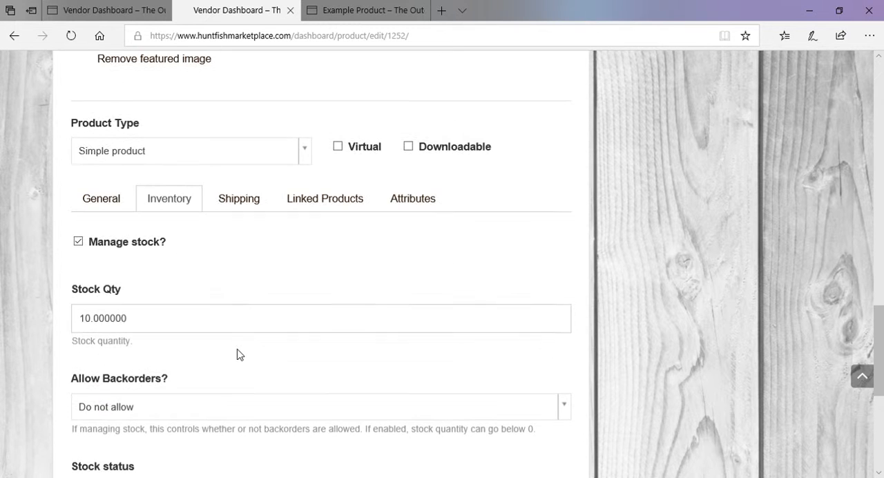
{"action": "left_click", "coordinate": [242, 214]}
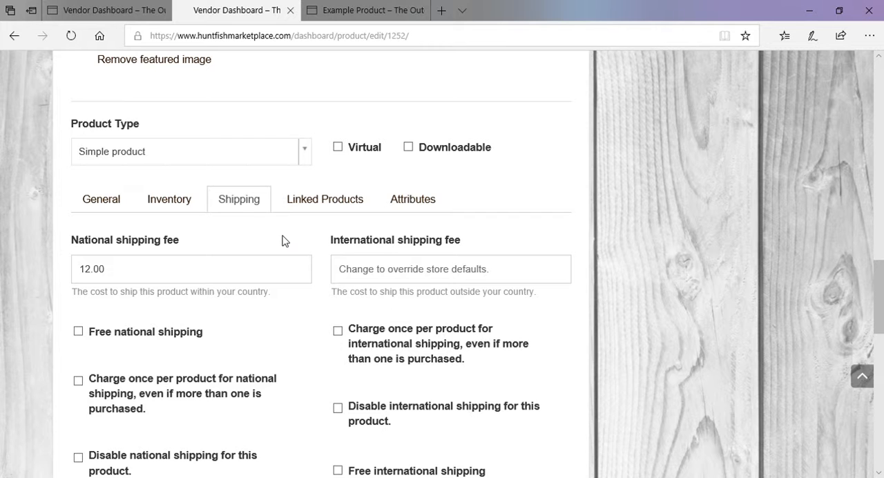
{"action": "scroll", "coordinate": [292, 324], "scroll_direction": "down", "scroll_amount": 2}
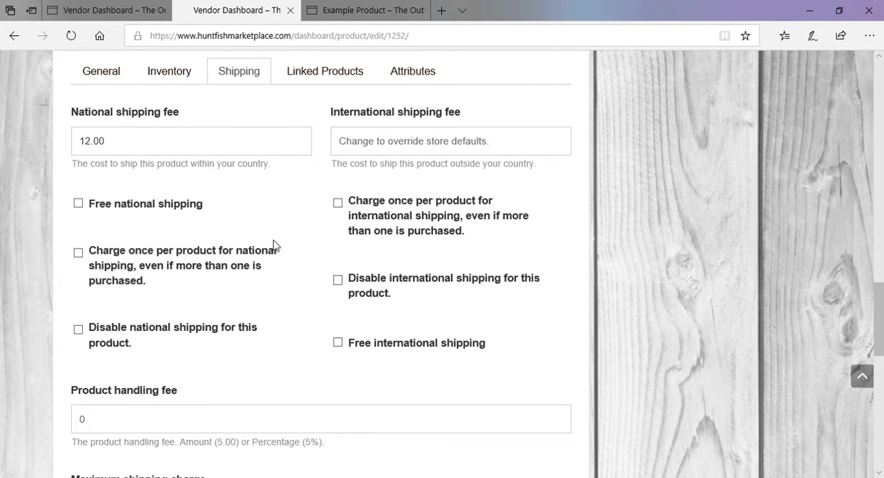
{"action": "scroll", "coordinate": [242, 235], "scroll_direction": "up", "scroll_amount": 2}
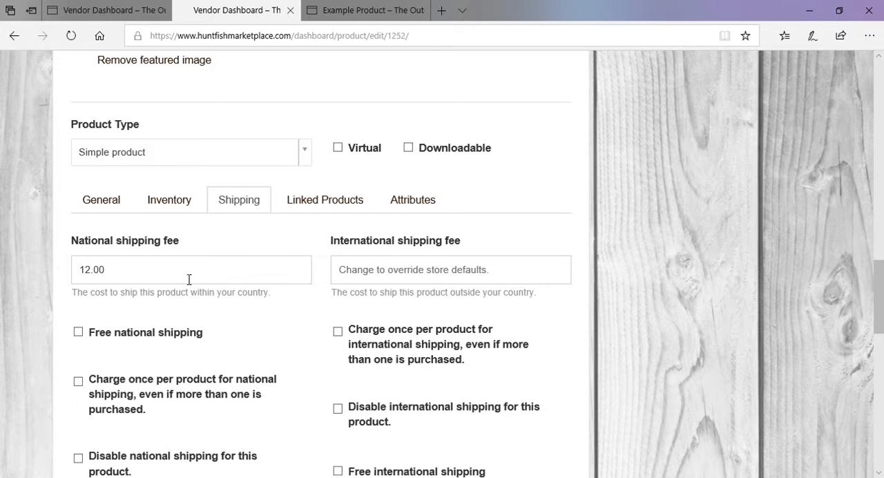
{"action": "left_click", "coordinate": [147, 278]}
{"action": "left_click", "coordinate": [296, 273]}
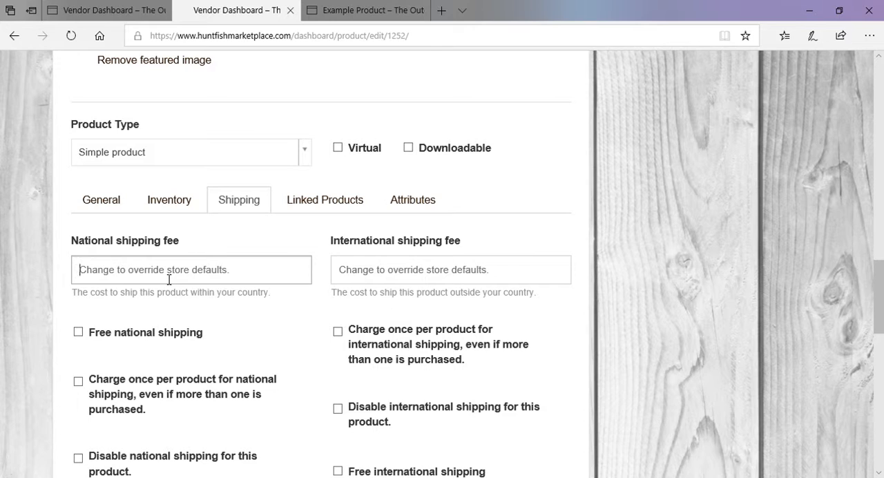
{"action": "type", "text": "12"}
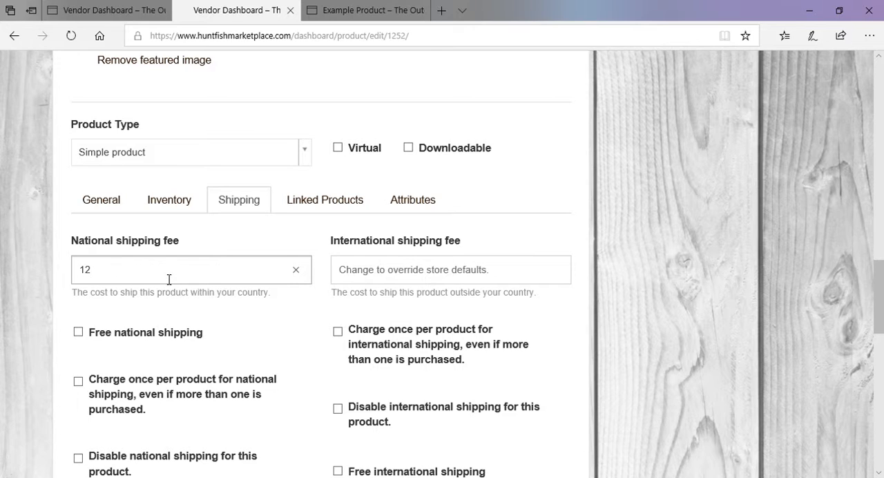
{"action": "type", "text": ".00"}
{"action": "left_click", "coordinate": [268, 327]}
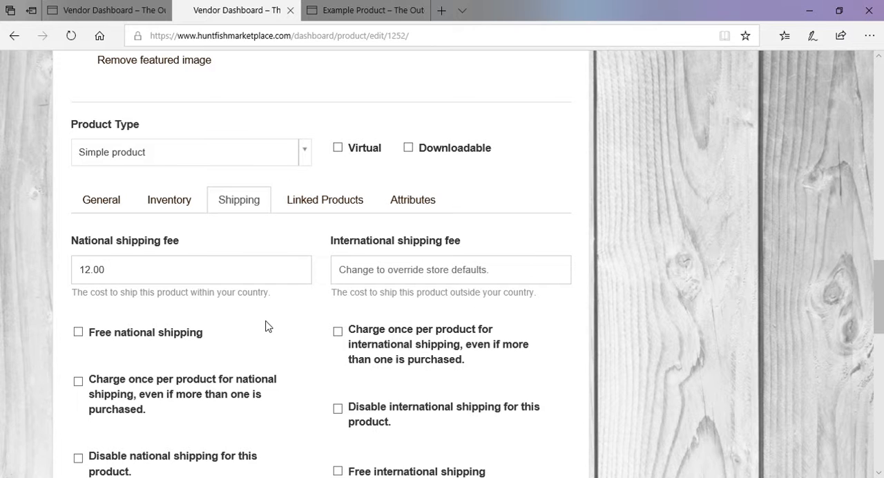
Review the remaining shipping settings, including handling fee, maximum charge, free shipping amount, weight, dimensions and shipping class
{"action": "scroll", "coordinate": [271, 366], "scroll_direction": "down", "scroll_amount": 3}
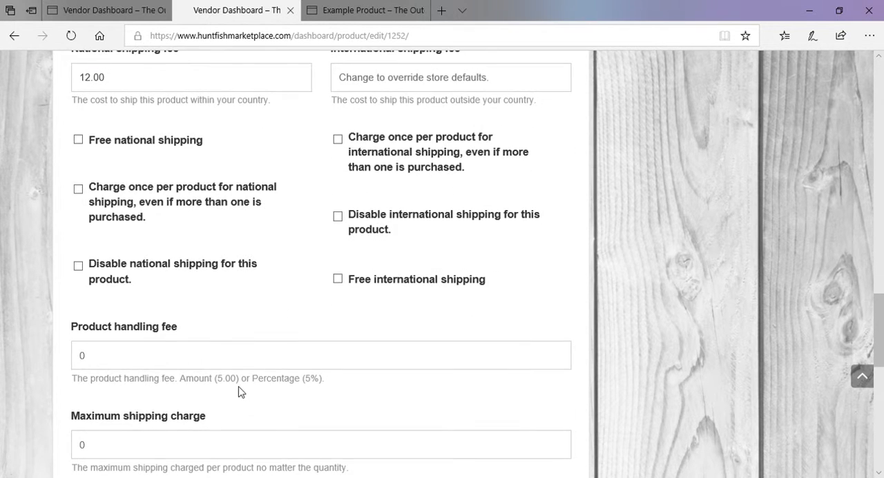
{"action": "scroll", "coordinate": [239, 391], "scroll_direction": "down", "scroll_amount": 6}
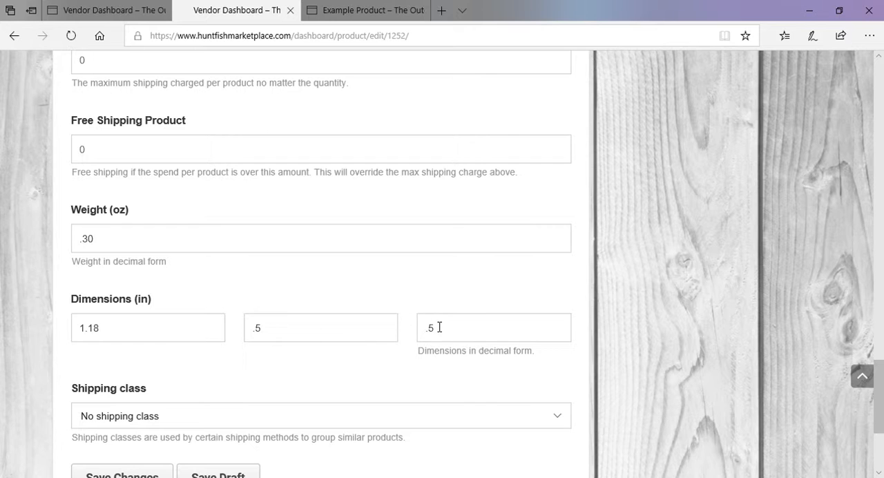
{"action": "left_click", "coordinate": [162, 334]}
{"action": "left_click", "coordinate": [322, 334]}
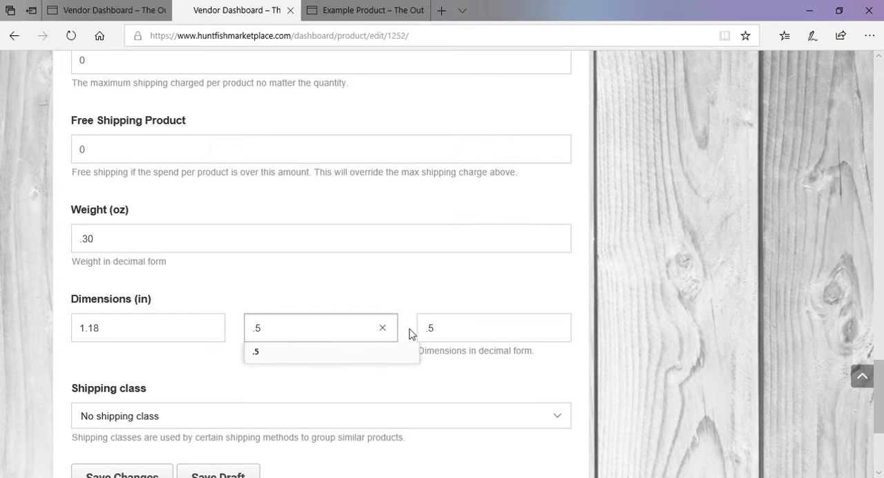
{"action": "left_click", "coordinate": [458, 334]}
{"action": "left_click", "coordinate": [369, 294]}
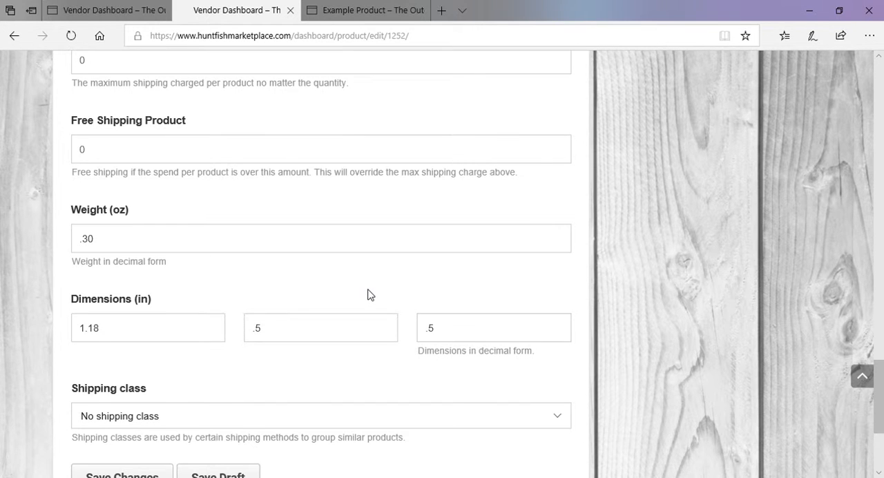
{"action": "scroll", "coordinate": [465, 351], "scroll_direction": "down", "scroll_amount": 1}
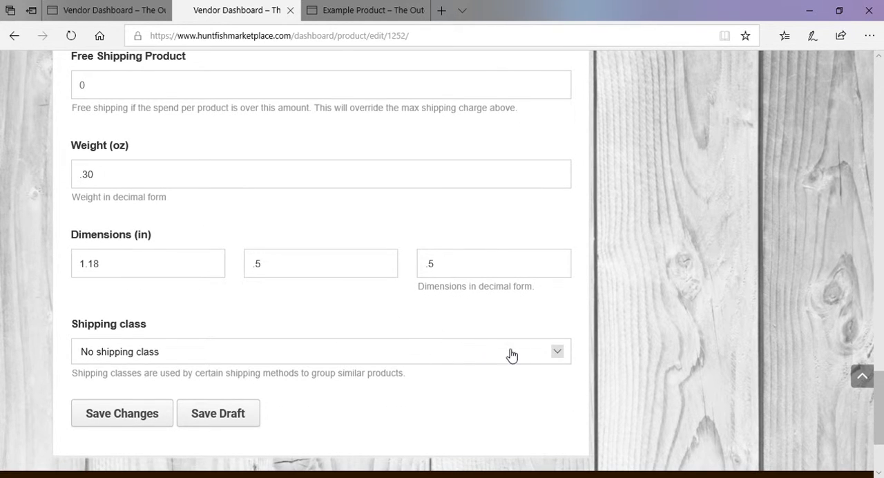
{"action": "scroll", "coordinate": [180, 334], "scroll_direction": "up", "scroll_amount": 4}
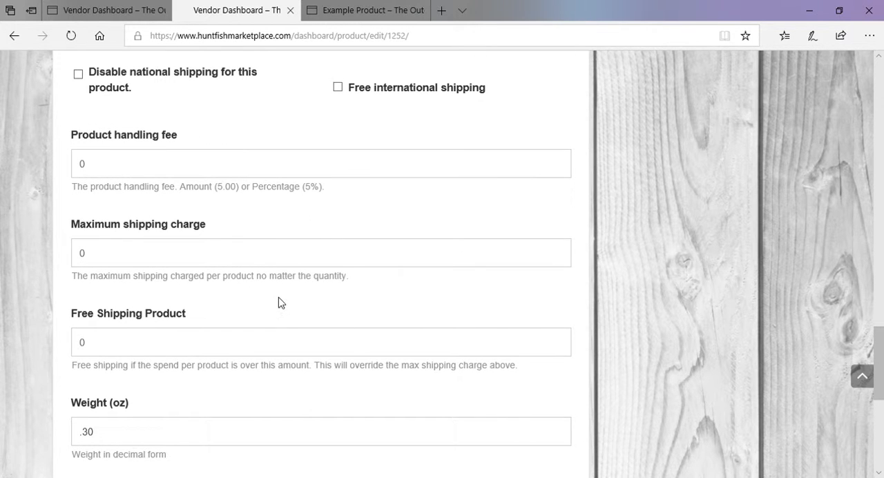
{"action": "scroll", "coordinate": [278, 297], "scroll_direction": "down", "scroll_amount": 1}
{"action": "scroll", "coordinate": [278, 291], "scroll_direction": "down", "scroll_amount": 3}
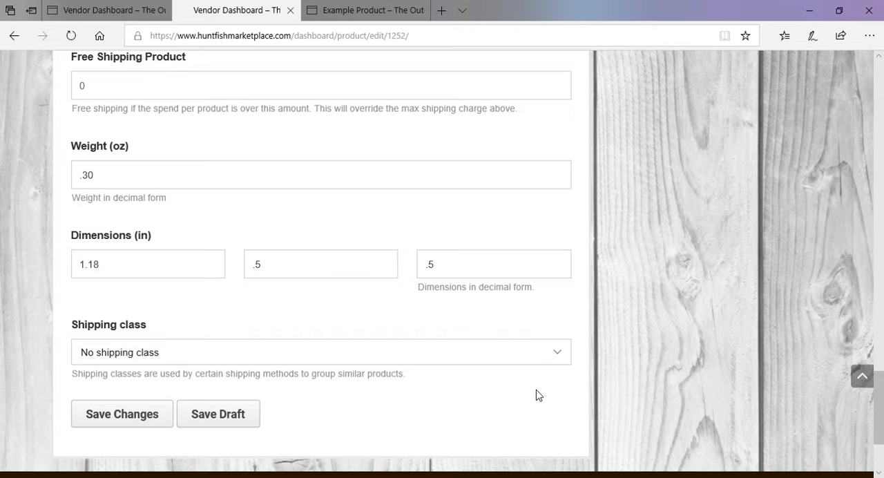
{"action": "scroll", "coordinate": [538, 395], "scroll_direction": "up", "scroll_amount": 9}
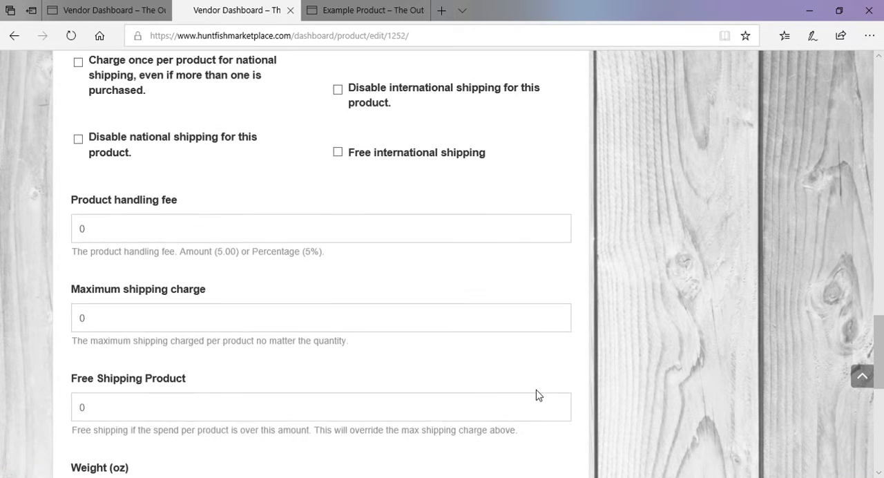
Open the linked products settings to check the Up-Sells and Cross-Sells fields, and save the product's changes
{"action": "left_click", "coordinate": [325, 275]}
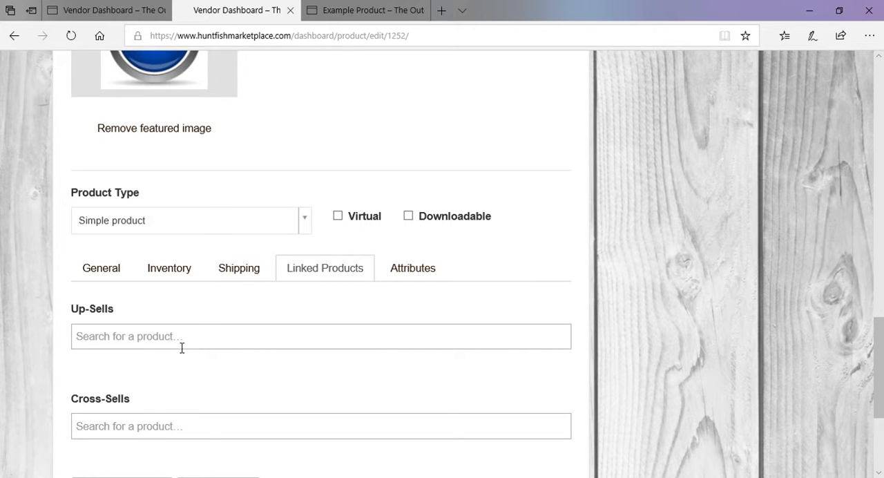
{"action": "scroll", "coordinate": [307, 330], "scroll_direction": "down", "scroll_amount": 1}
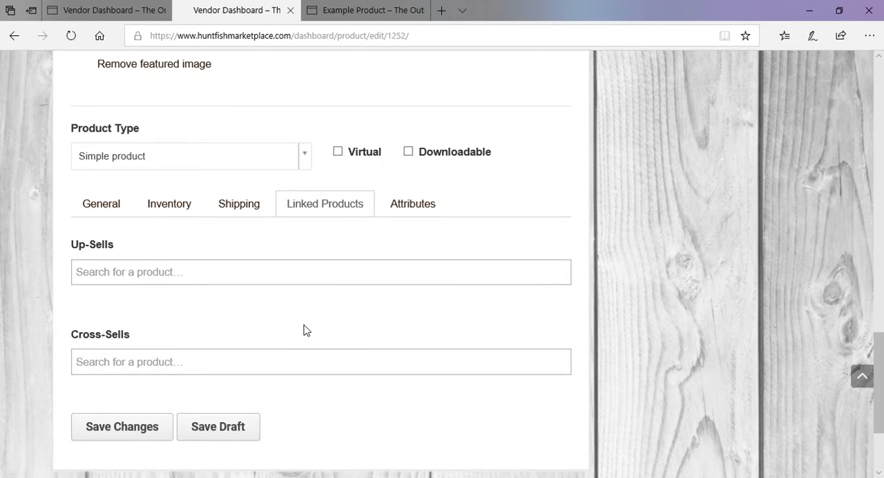
{"action": "scroll", "coordinate": [307, 329], "scroll_direction": "down", "scroll_amount": 1}
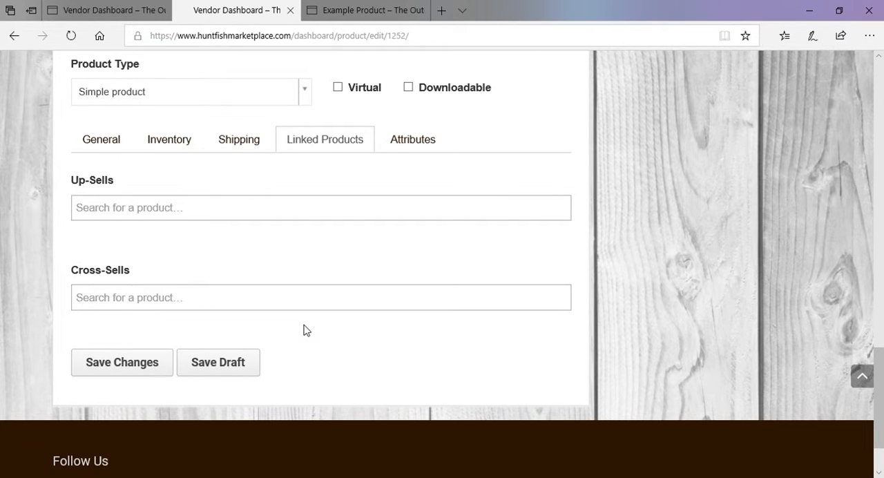
{"action": "left_click", "coordinate": [151, 377]}
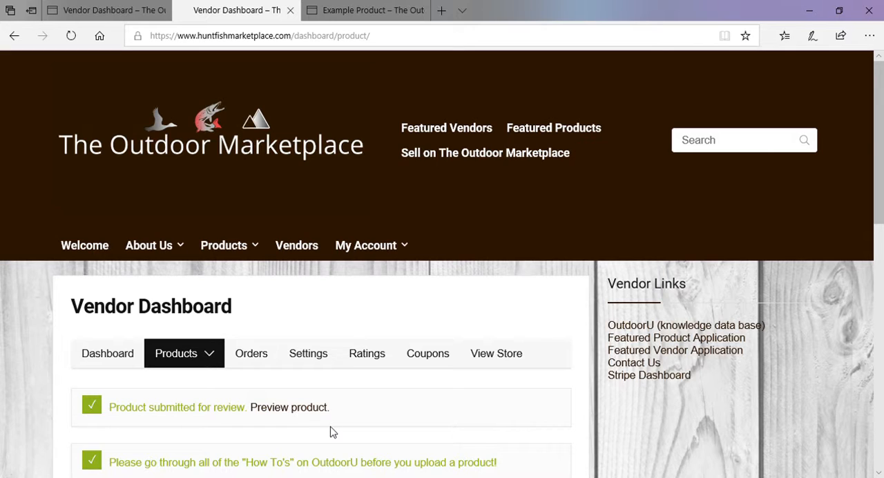
Switch to the open Example Product page and review its image, short description, price and stock as shoppers see them
{"action": "scroll", "coordinate": [482, 384], "scroll_direction": "down", "scroll_amount": 1}
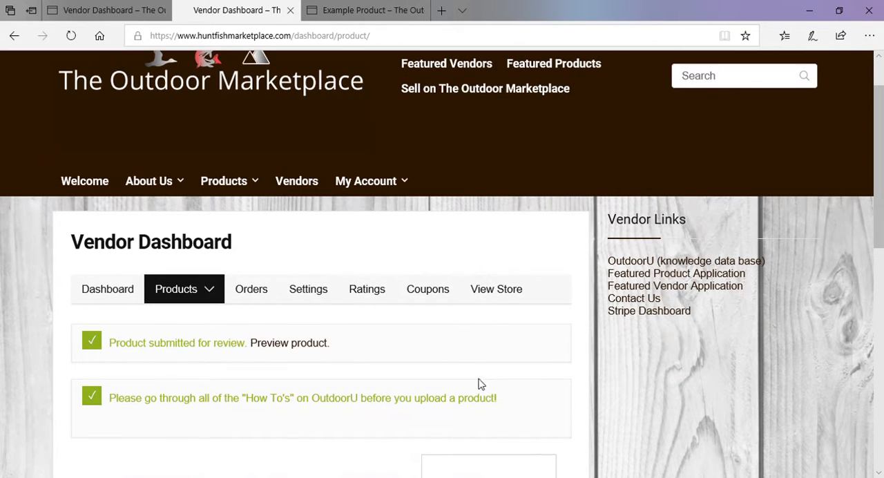
{"action": "left_click", "coordinate": [349, 7]}
{"action": "scroll", "coordinate": [462, 288], "scroll_direction": "down", "scroll_amount": 2}
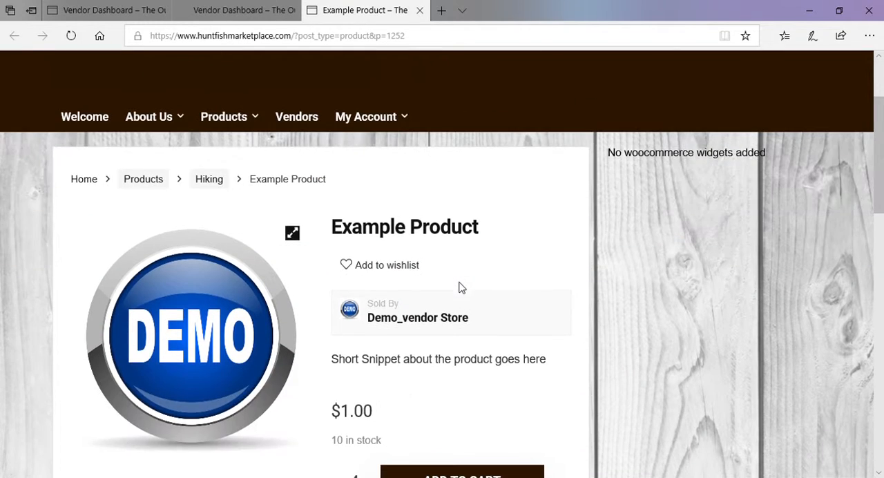
{"action": "scroll", "coordinate": [482, 262], "scroll_direction": "down", "scroll_amount": 1}
{"action": "scroll", "coordinate": [497, 226], "scroll_direction": "down", "scroll_amount": 1}
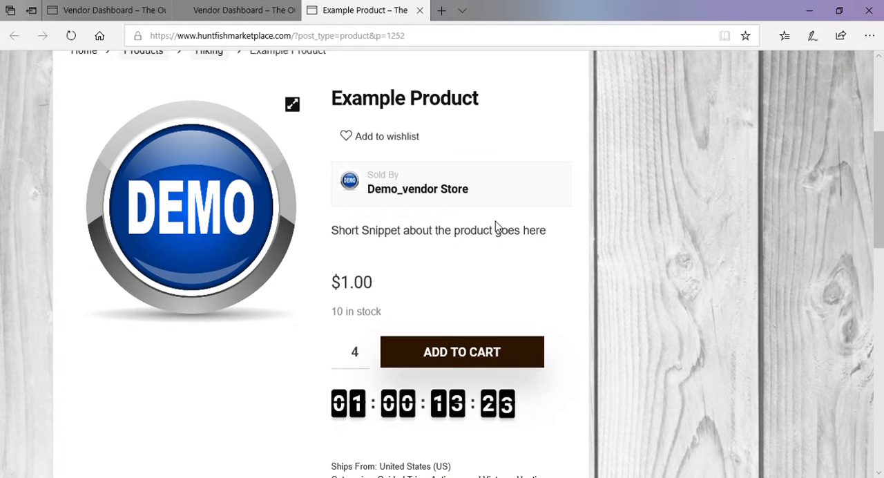
{"action": "scroll", "coordinate": [495, 226], "scroll_direction": "up", "scroll_amount": 2}
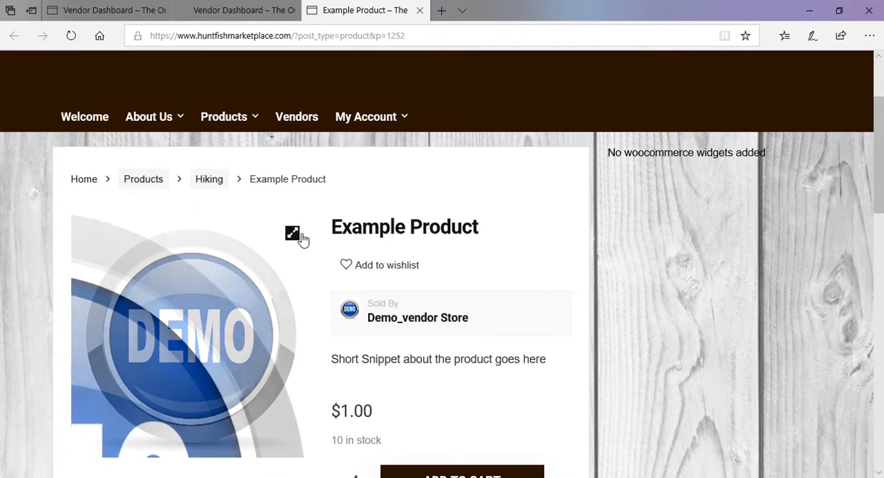
Enlarge the Example Product image, zoom in and back out on it, and close the full-size view
{"action": "left_click", "coordinate": [294, 234]}
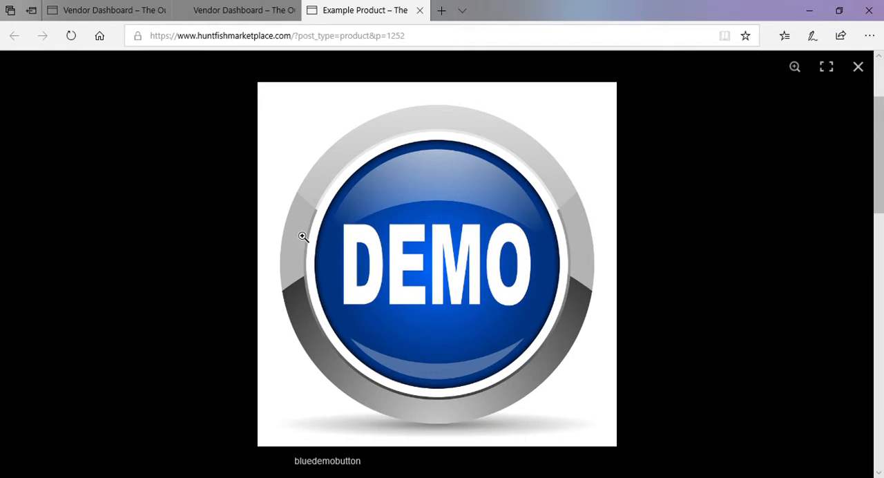
{"action": "left_click", "coordinate": [410, 260]}
{"action": "left_click", "coordinate": [439, 269]}
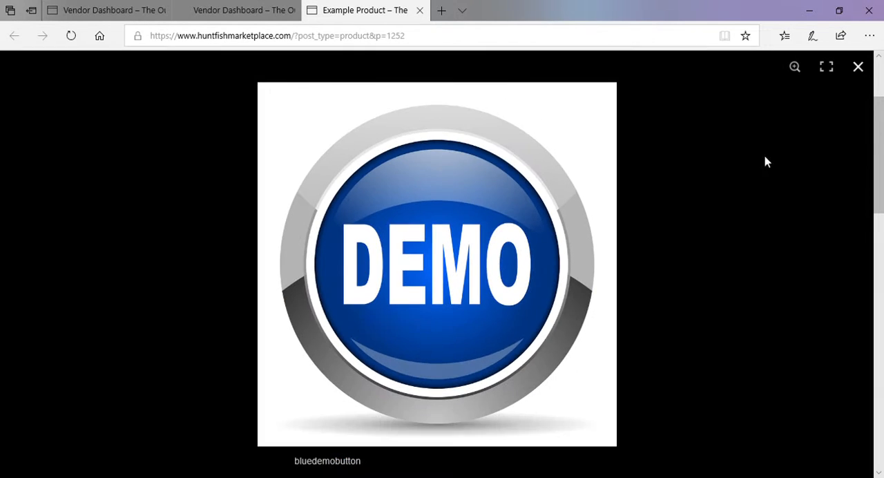
{"action": "left_click", "coordinate": [858, 67]}
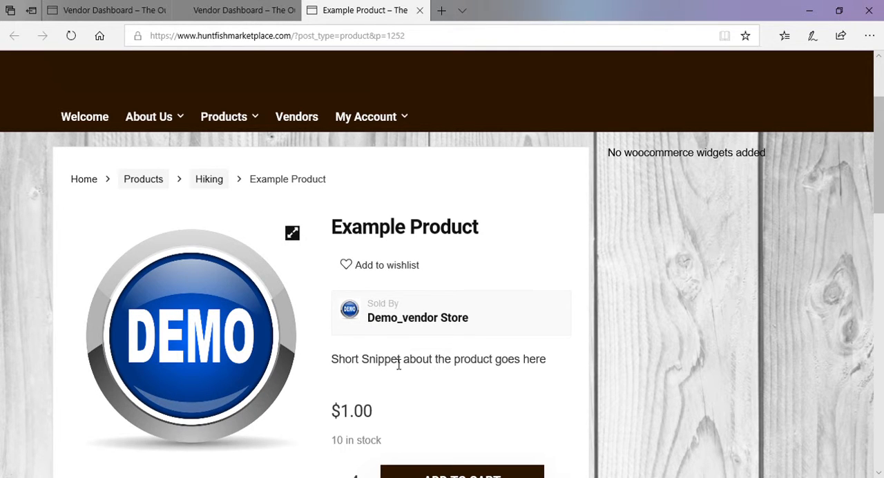
Review the product's short description, price, stock, cart quantity, sale countdown, shipping origin, categories and tags
{"action": "scroll", "coordinate": [397, 361], "scroll_direction": "down", "scroll_amount": 1}
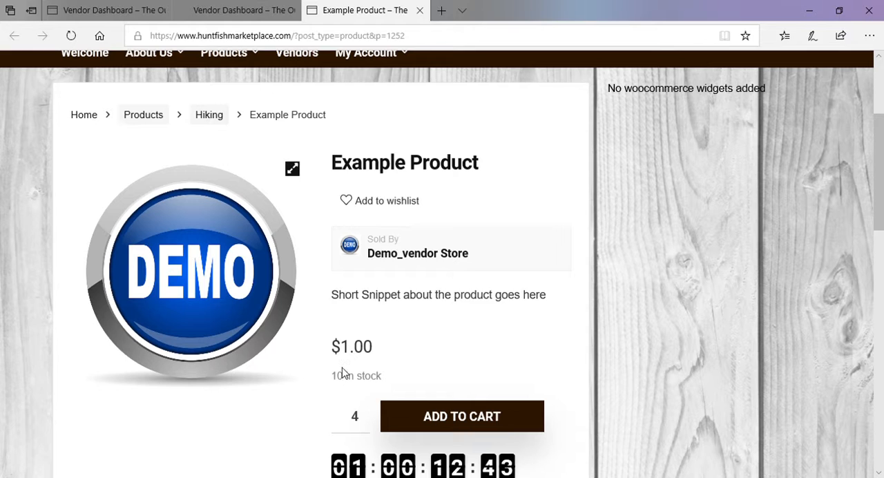
{"action": "scroll", "coordinate": [366, 373], "scroll_direction": "down", "scroll_amount": 1}
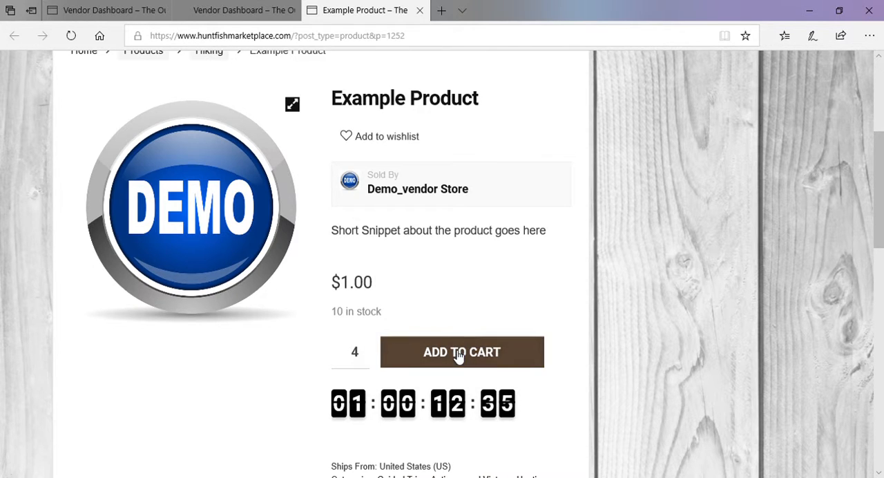
{"action": "scroll", "coordinate": [280, 320], "scroll_direction": "down", "scroll_amount": 2}
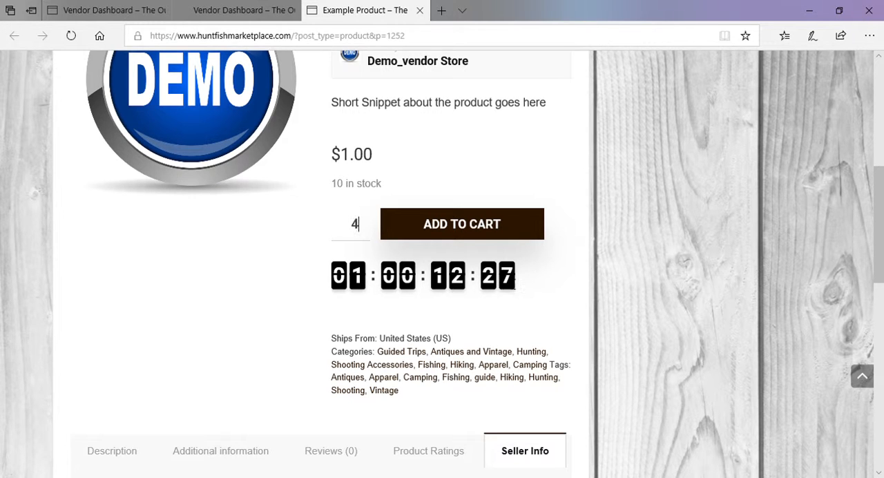
{"action": "scroll", "coordinate": [302, 300], "scroll_direction": "down", "scroll_amount": 1}
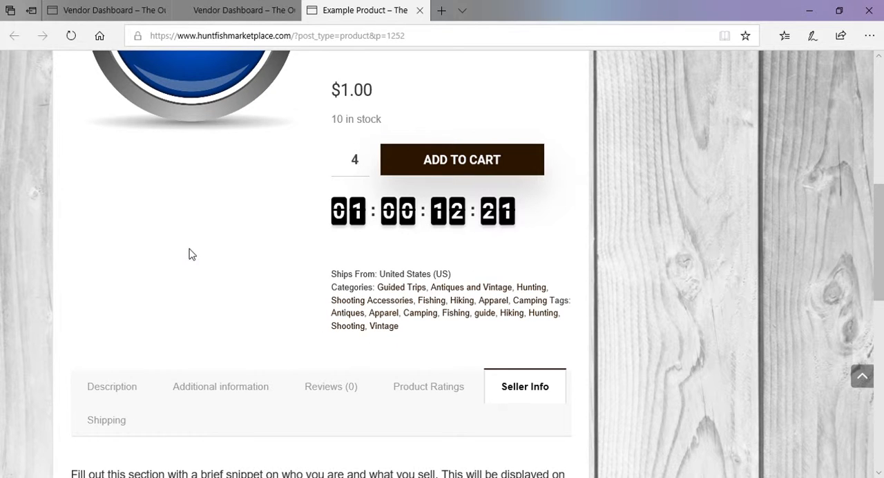
View the product's detailed description and the weight and dimensions in its additional information
{"action": "scroll", "coordinate": [192, 254], "scroll_direction": "down", "scroll_amount": 2}
{"action": "left_click", "coordinate": [133, 264]}
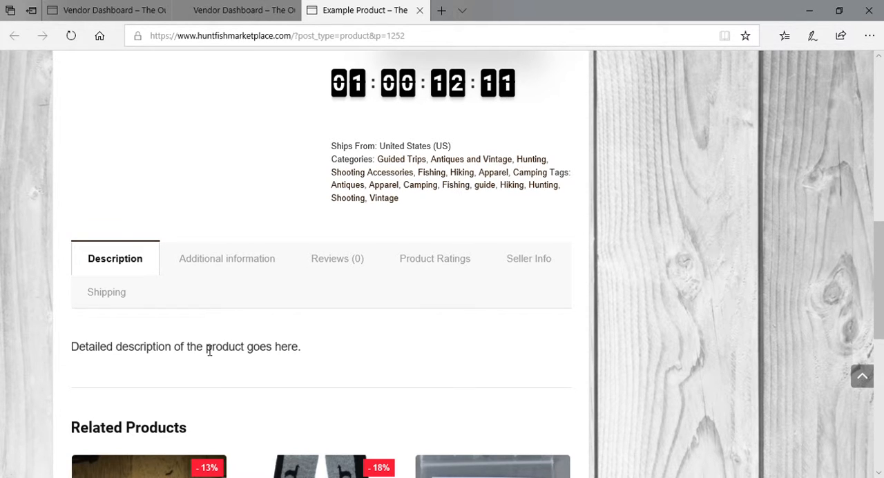
{"action": "left_click", "coordinate": [236, 265]}
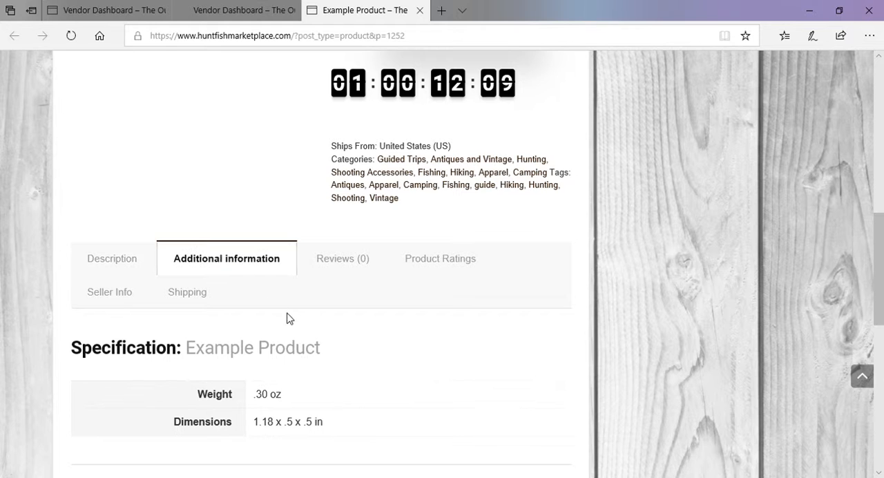
{"action": "scroll", "coordinate": [287, 317], "scroll_direction": "down", "scroll_amount": 1}
{"action": "scroll", "coordinate": [290, 293], "scroll_direction": "down", "scroll_amount": 1}
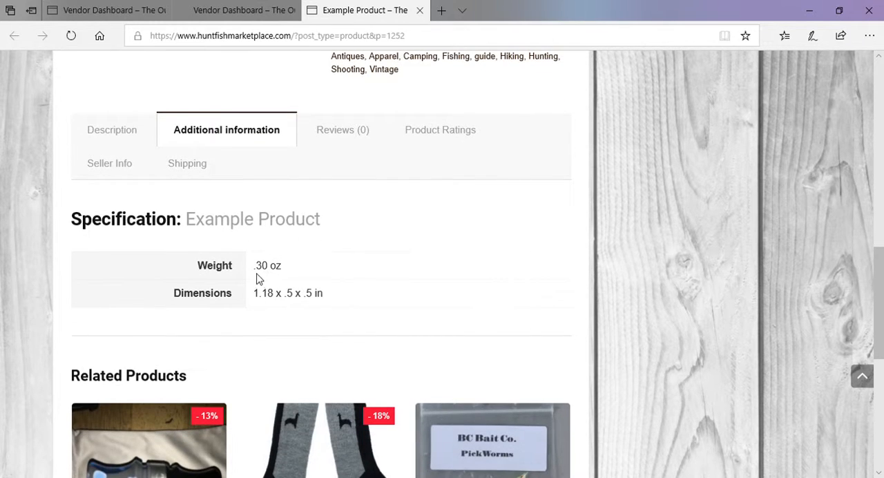
Check the product's customer reviews, product ratings and seller info sections
{"action": "left_click", "coordinate": [339, 139]}
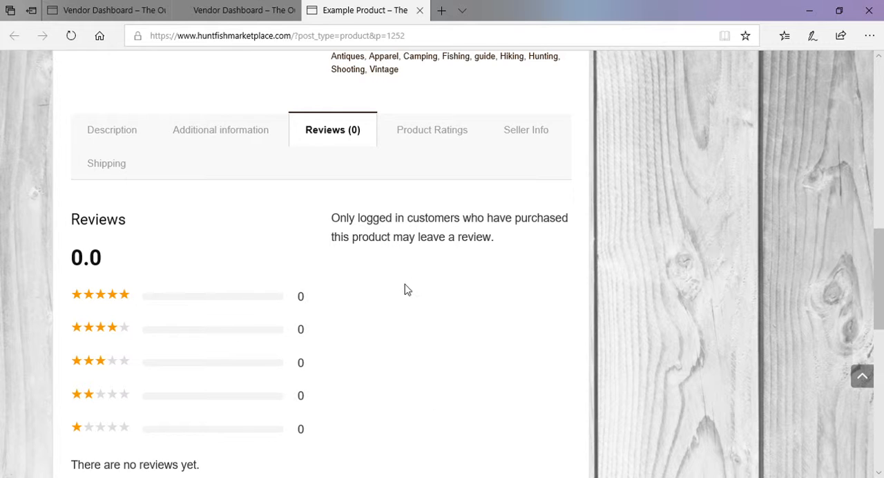
{"action": "left_click", "coordinate": [430, 127]}
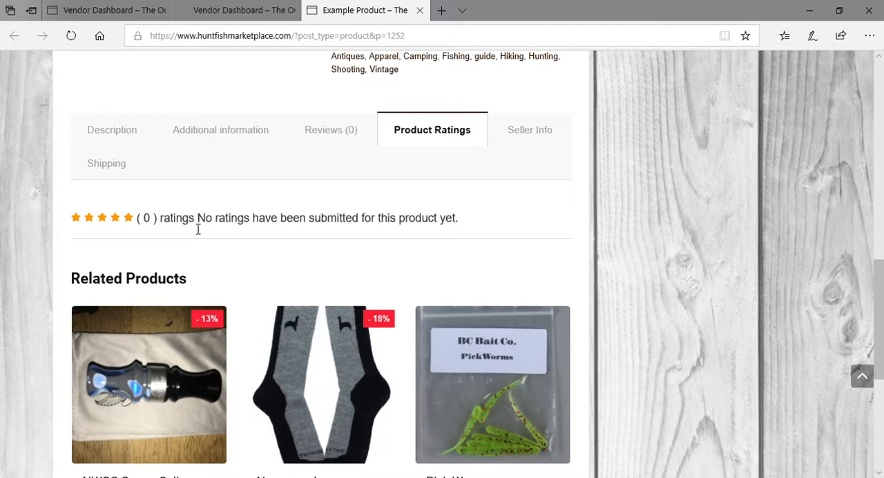
{"action": "left_click", "coordinate": [546, 145]}
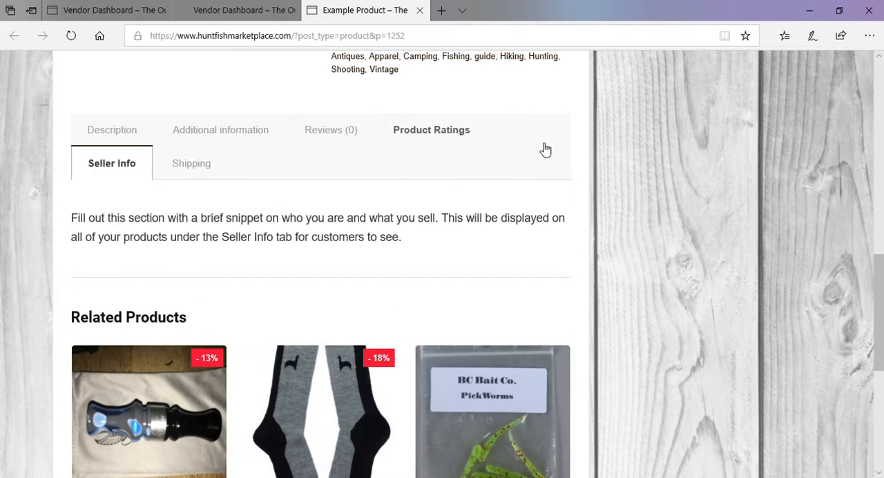
{"action": "scroll", "coordinate": [153, 262], "scroll_direction": "up", "scroll_amount": 1}
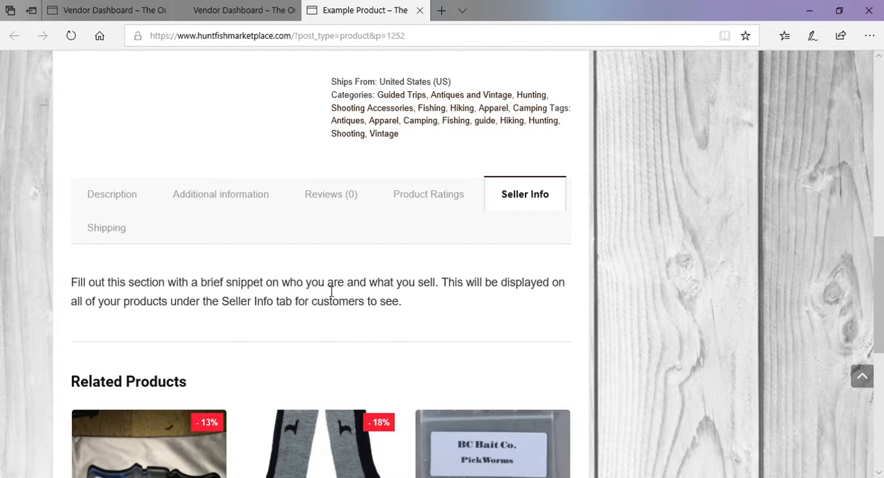
View the product's shipping section to examine the shipping costs and the country it ships from
{"action": "left_click", "coordinate": [119, 238]}
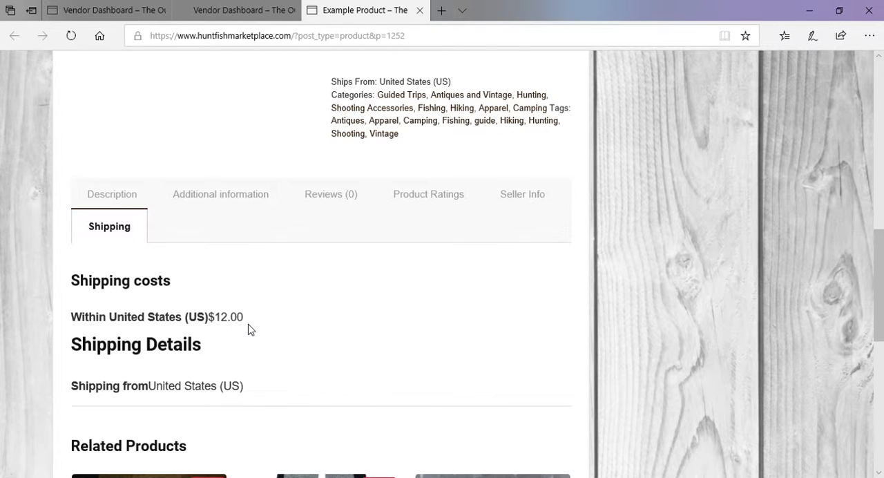
{"action": "scroll", "coordinate": [250, 329], "scroll_direction": "down", "scroll_amount": 1}
{"action": "scroll", "coordinate": [252, 327], "scroll_direction": "up", "scroll_amount": 2}
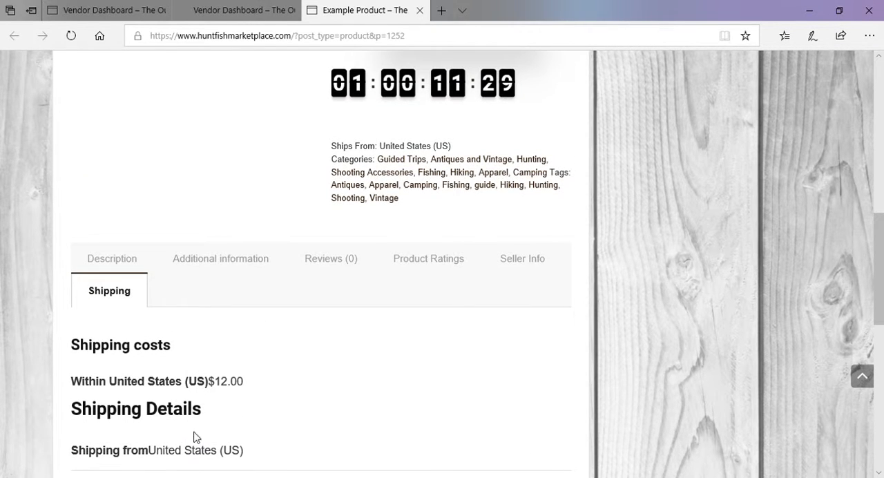